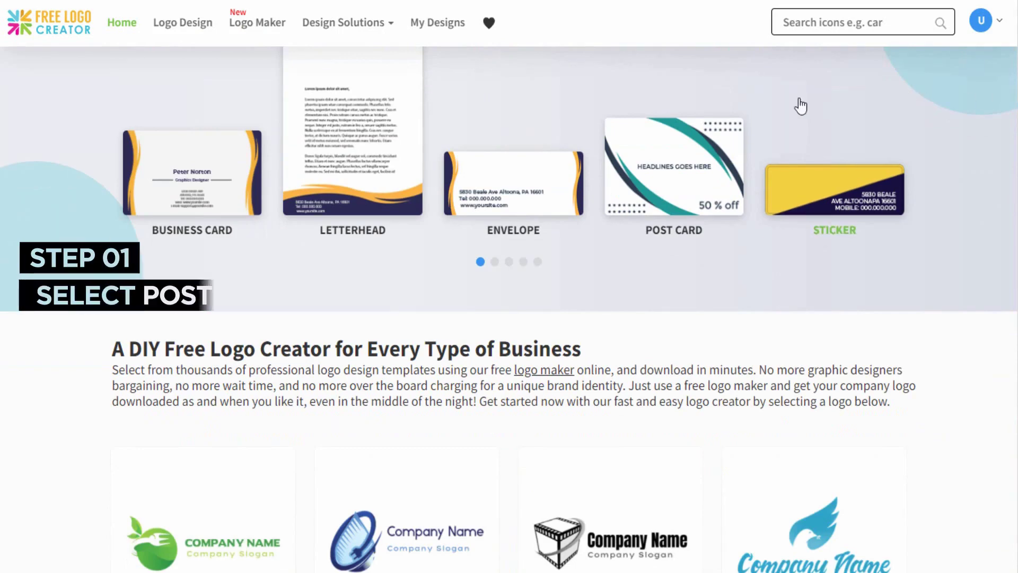
Step: Start a postcard design and apply the green leaf layout with the headline bar, accepting the reset of current changes
left_click(723, 147)
left_click(256, 295)
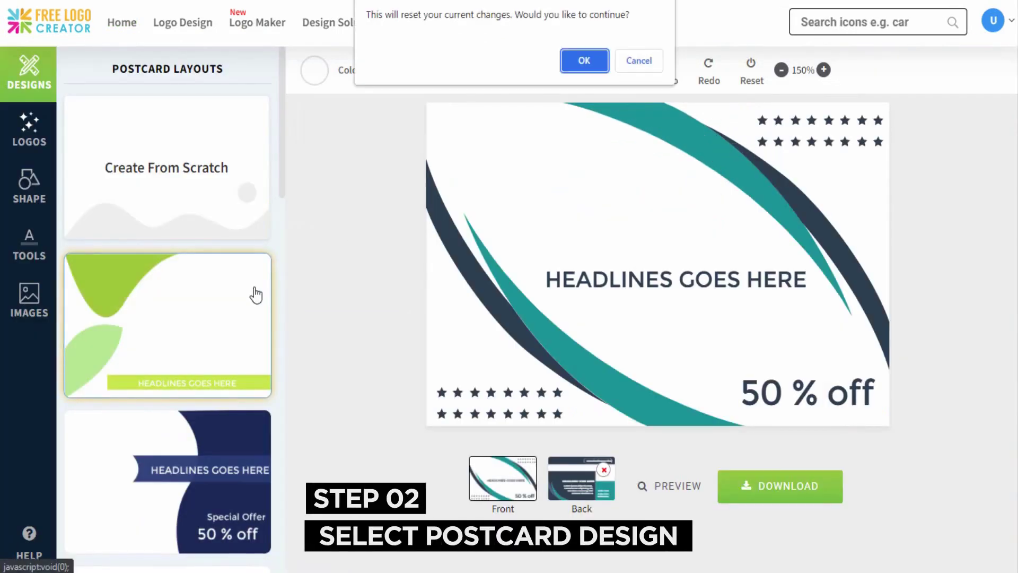
left_click(585, 61)
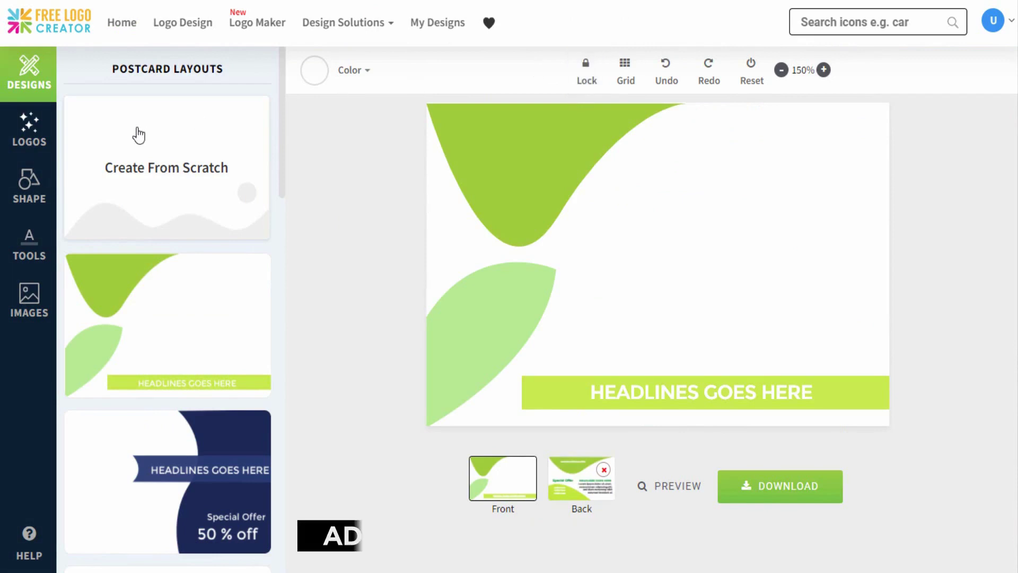
Step: Add the Mediaegy logo to the postcard front and place it in the card's upper-right corner
left_click(31, 127)
left_click(269, 141)
left_click_drag(506, 173, 727, 239)
left_click_drag(782, 187, 821, 169)
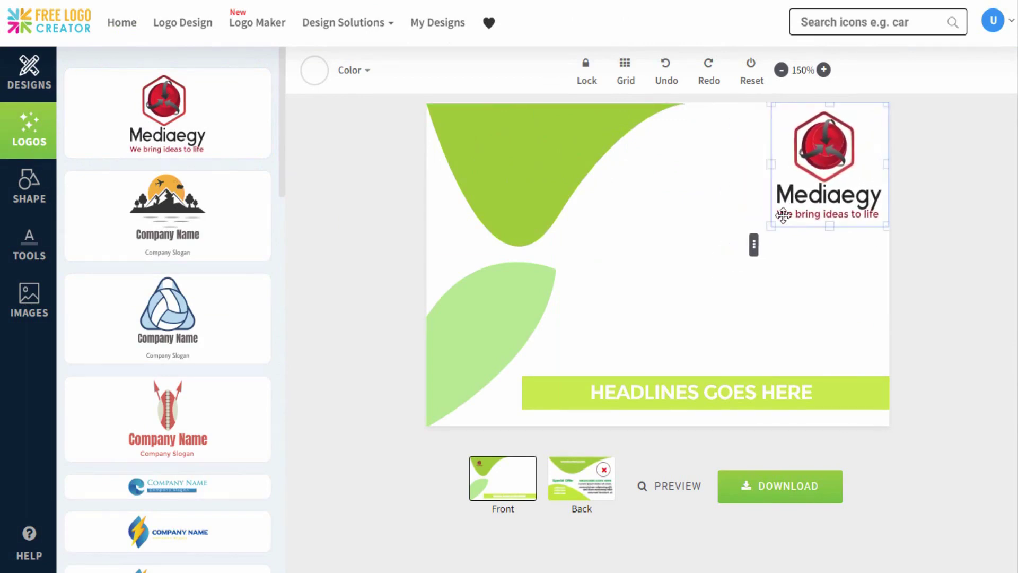
Step: Recolor the large curved shape at the card's upper edge with the dark maroon logo color
left_click(594, 156)
left_click(350, 70)
left_click(432, 120)
left_click(503, 101)
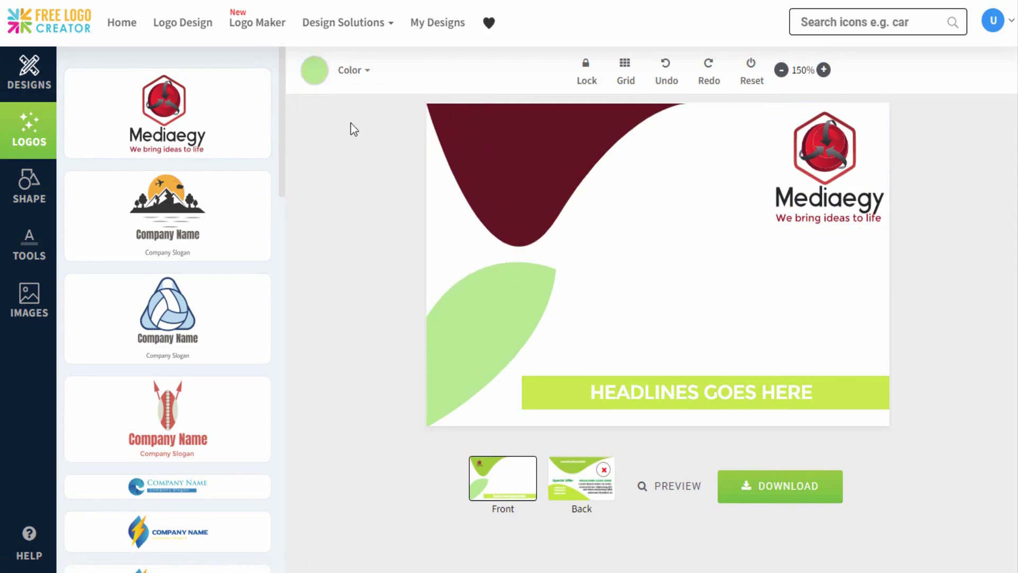
Step: Recolor the light green leaf with the red logo color and the headline bar with the dark maroon one
left_click(350, 70)
left_click(409, 121)
left_click(503, 99)
left_click(350, 70)
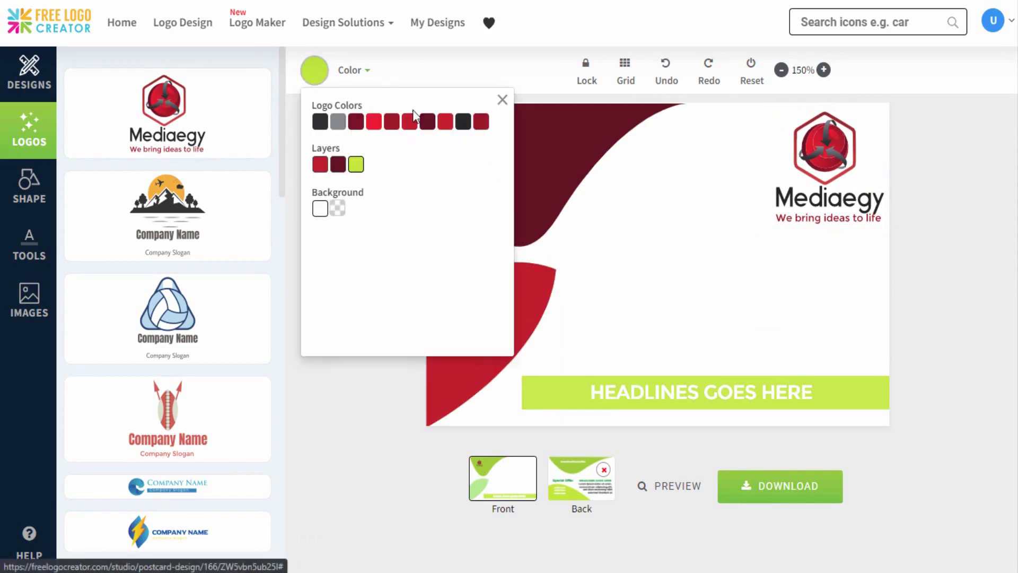
left_click(428, 121)
left_click(502, 99)
Step: Search the stock images for "media" and add the photo of a hand holding a camcorder against a blue sky
left_click(50, 311)
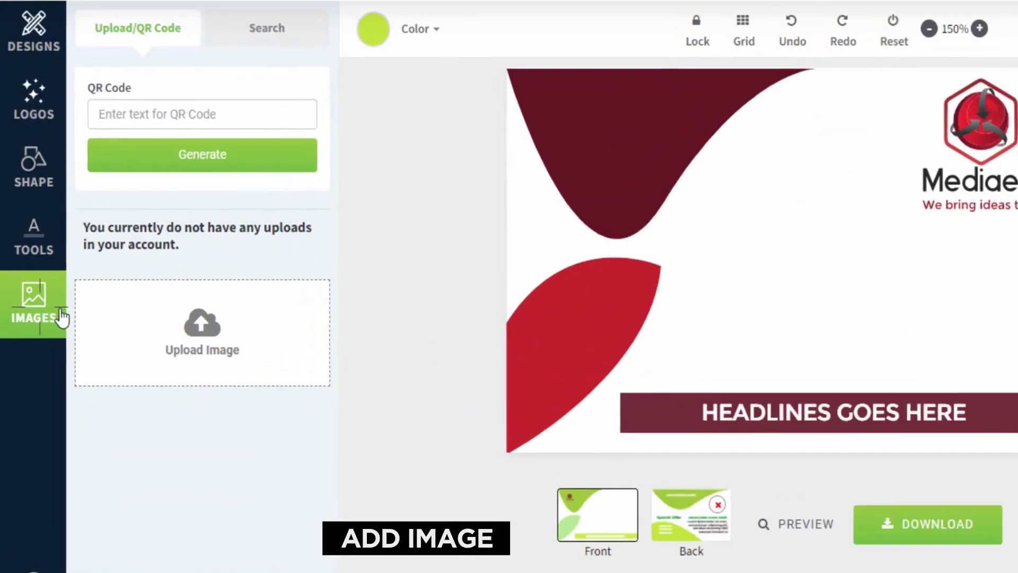
left_click(263, 38)
type("medi")
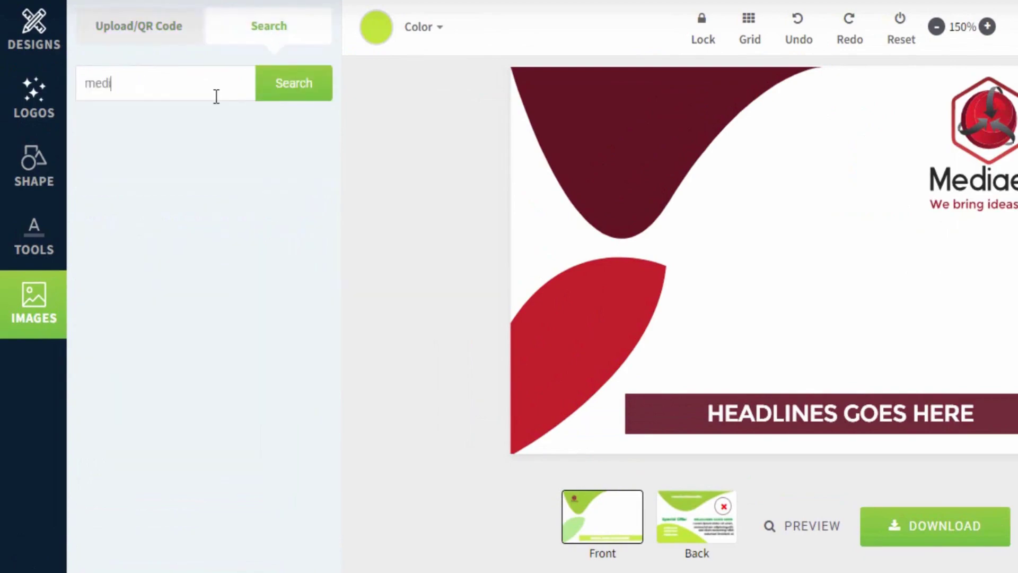
type("a")
left_click(271, 83)
scroll(319, 216, "down", 10)
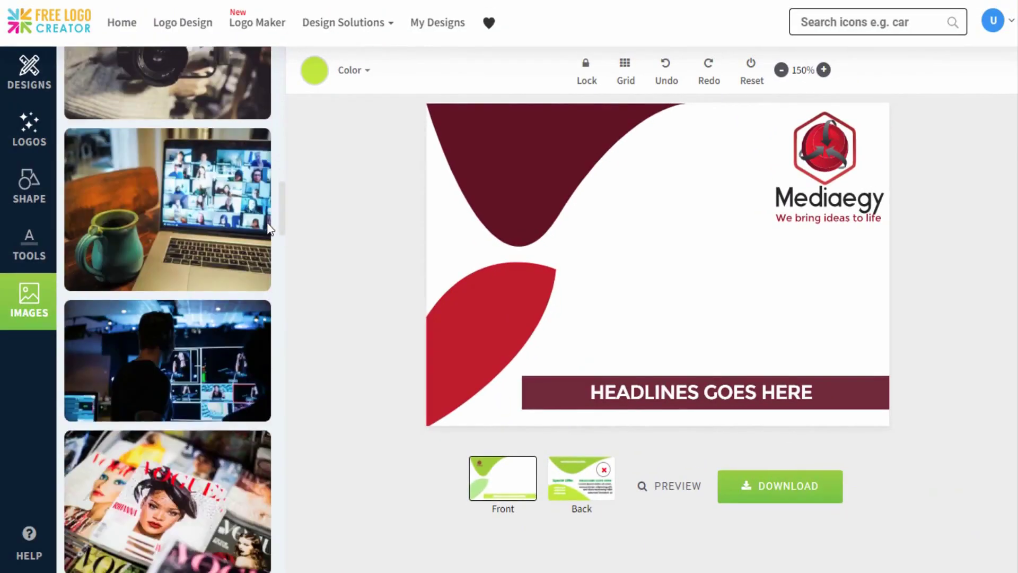
left_click_drag(269, 229, 287, 491)
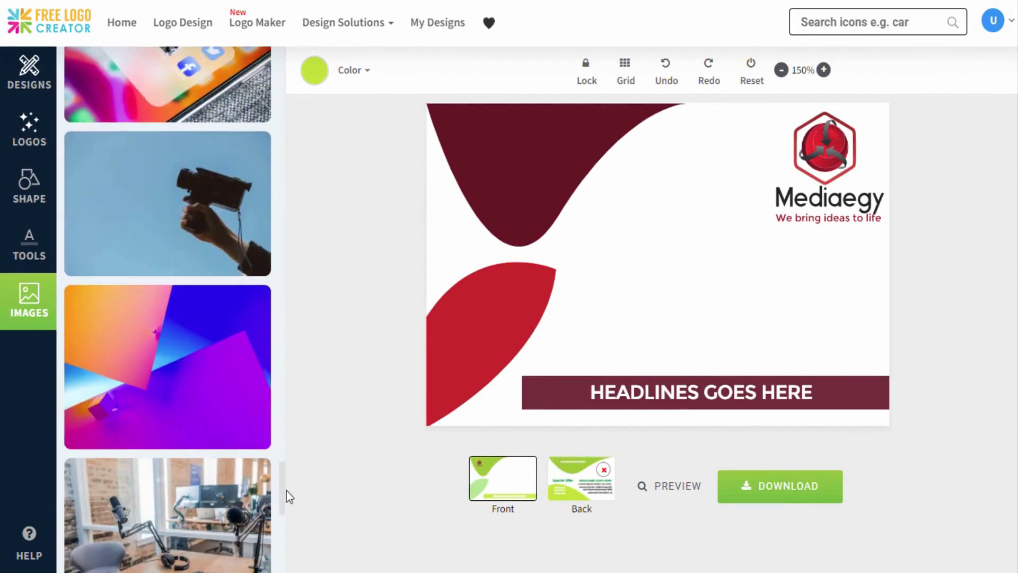
left_click(246, 257)
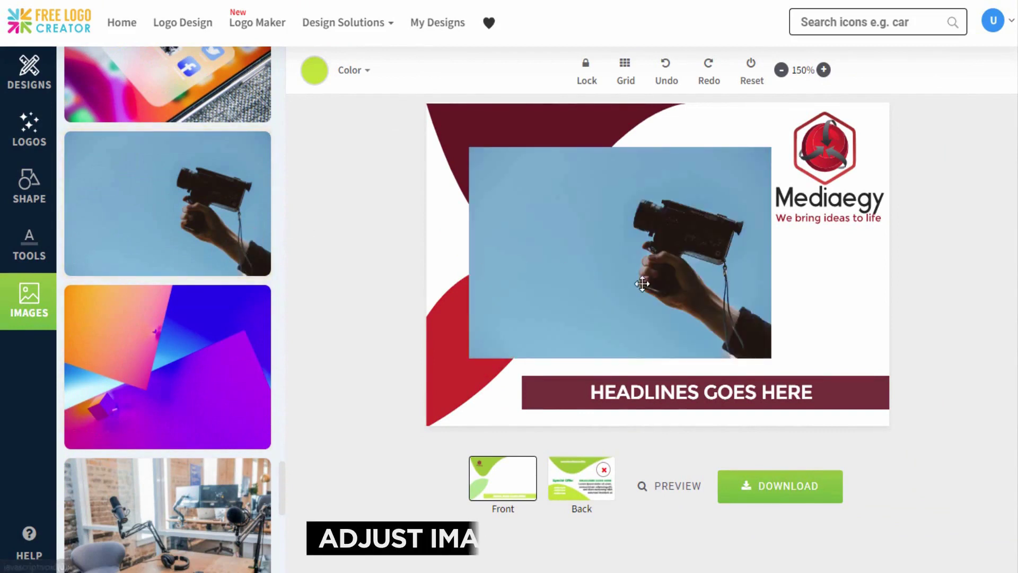
Step: Enlarge the camcorder photo to about 513 by 342 and position it so it covers the whole postcard
left_click(671, 299)
left_click_drag(774, 361, 897, 457)
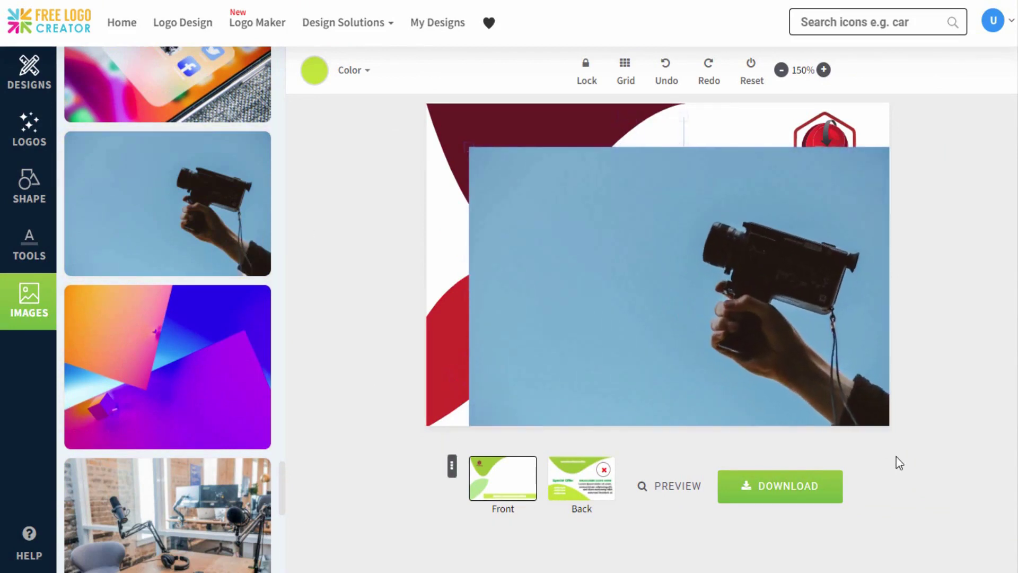
left_click_drag(469, 147, 420, 83)
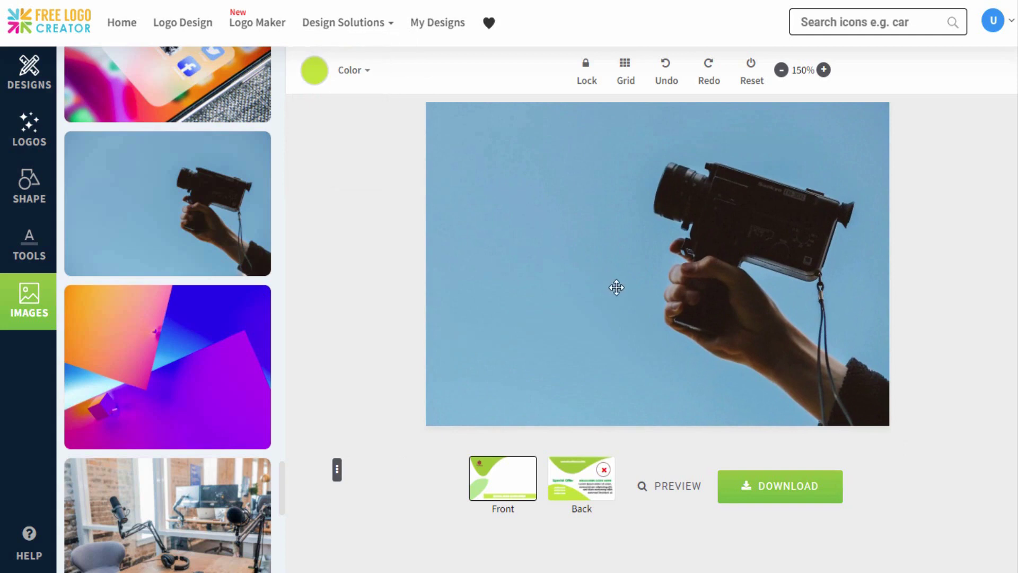
left_click_drag(616, 286, 620, 270)
Step: Send the camcorder photo behind all other elements and set its opacity to 20
left_click(340, 453)
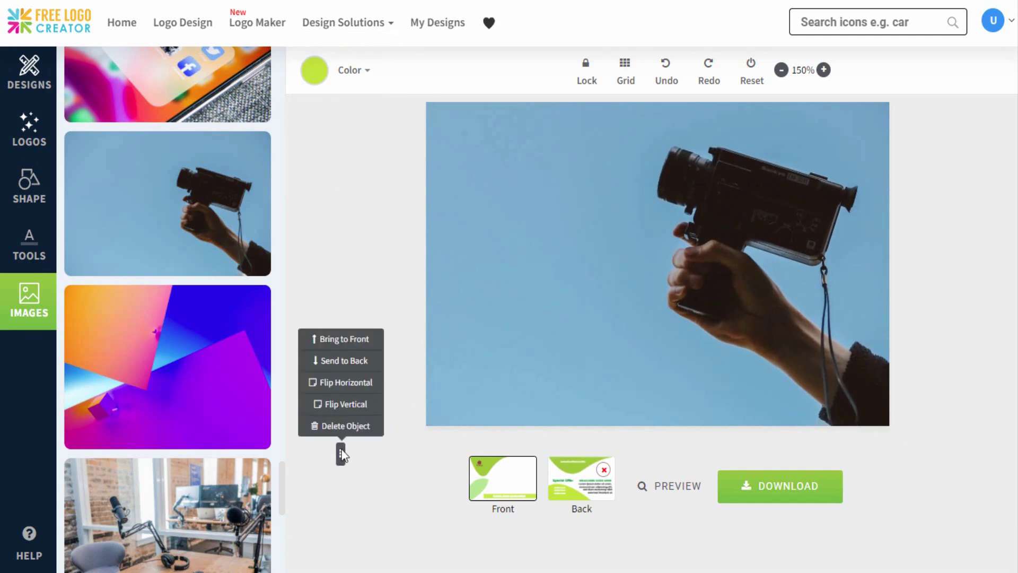
left_click(375, 366)
left_click(376, 366)
left_click(375, 366)
left_click(375, 366)
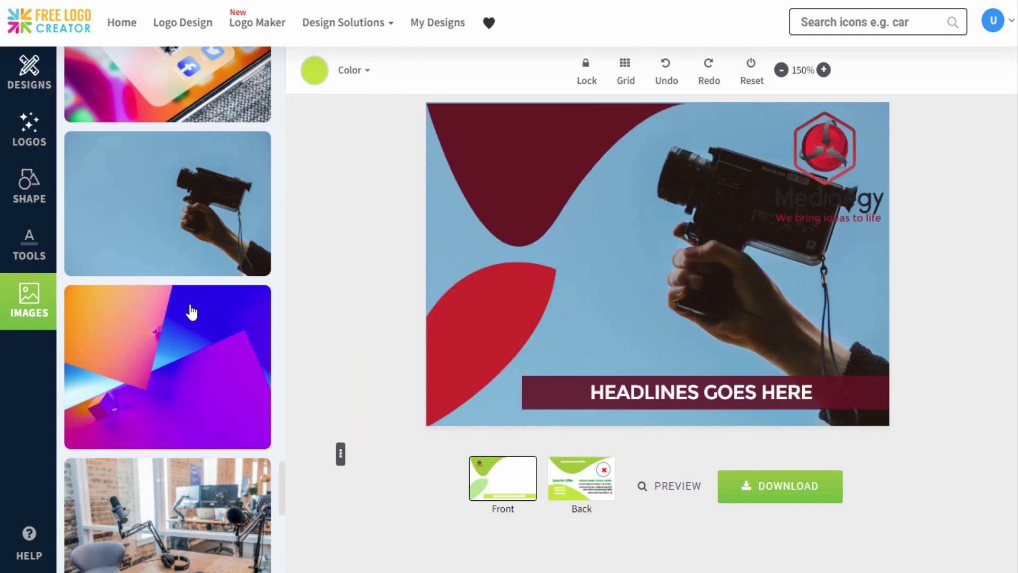
left_click(37, 255)
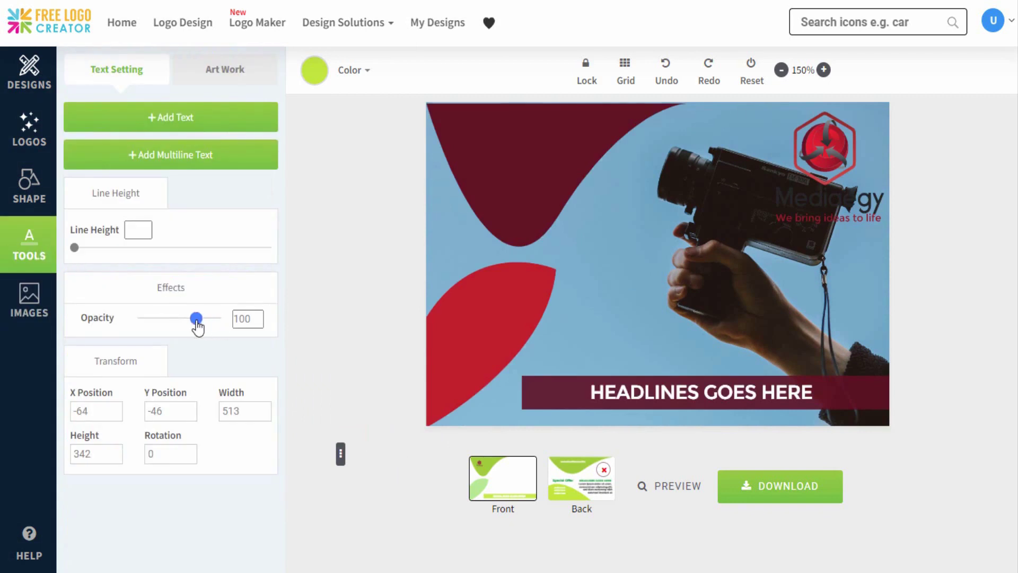
left_click_drag(196, 318, 157, 319)
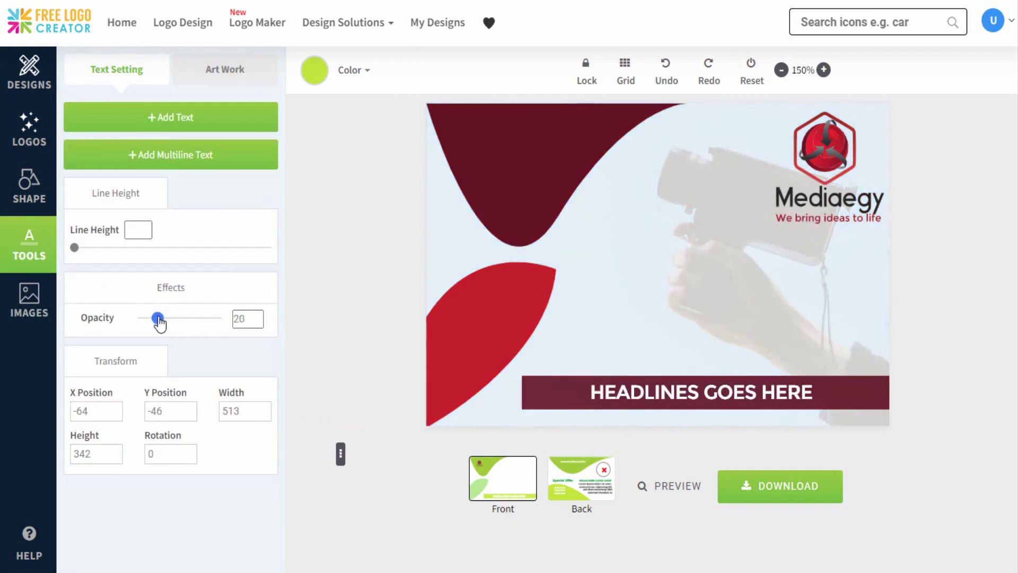
Step: Add a single-line text at about X 141, Y 134 below the logo area and make it read "MEDIAEGY"
left_click(199, 125)
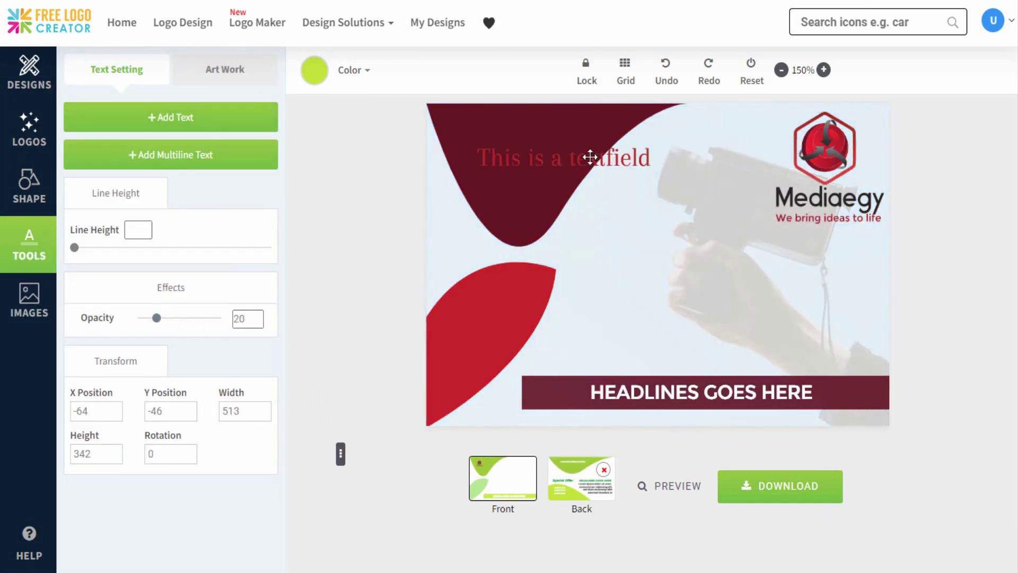
left_click_drag(587, 157, 689, 268)
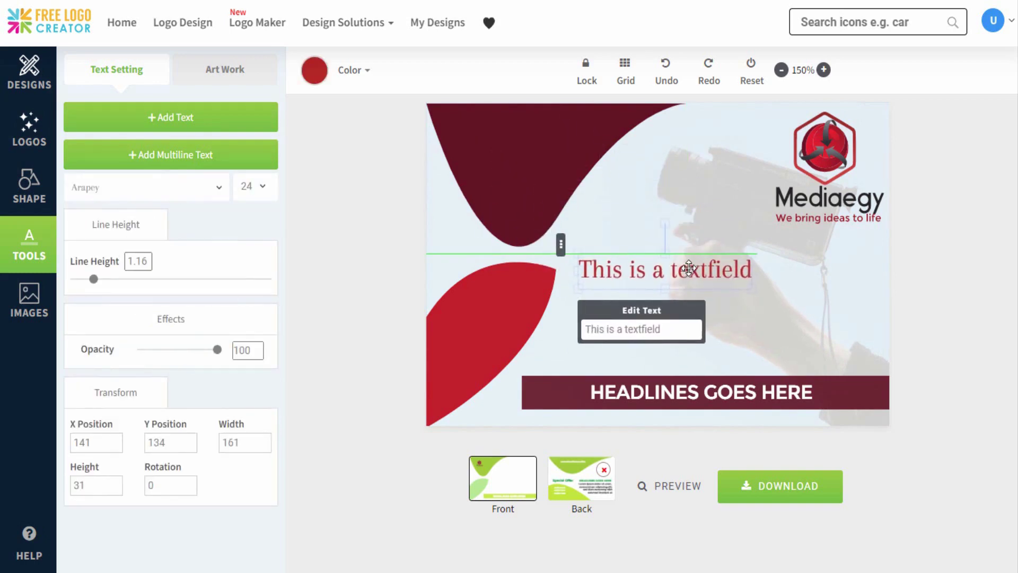
triple_click(684, 332)
type("MED")
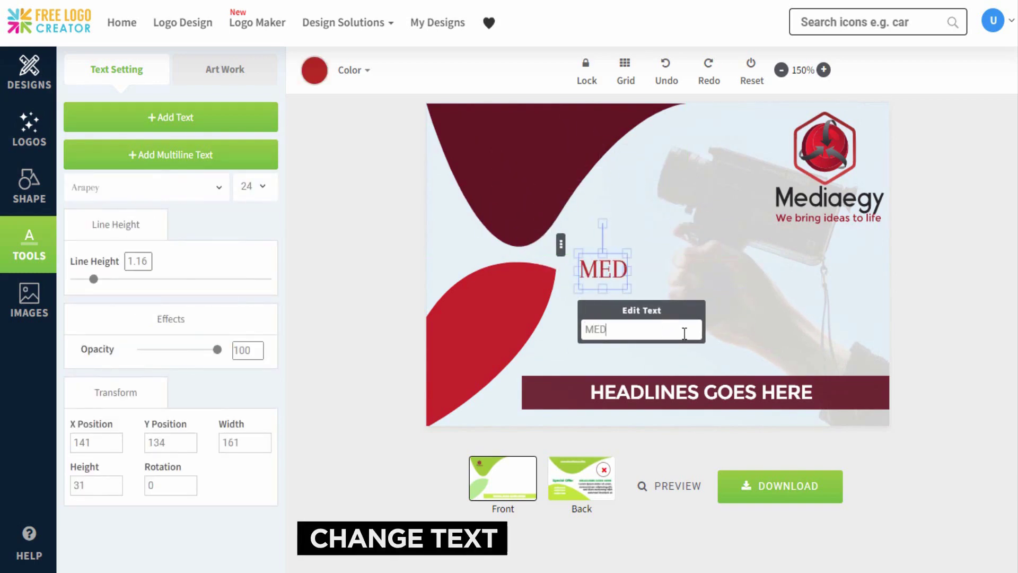
type("IAEGY")
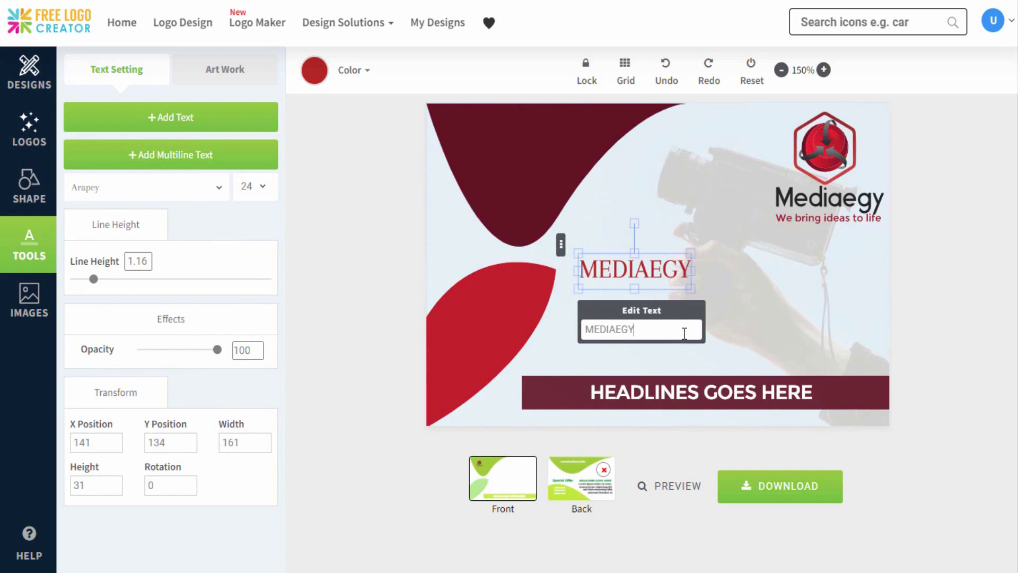
Step: Change the MEDIAEGY title's color to the dark charcoal logo color
left_click(325, 70)
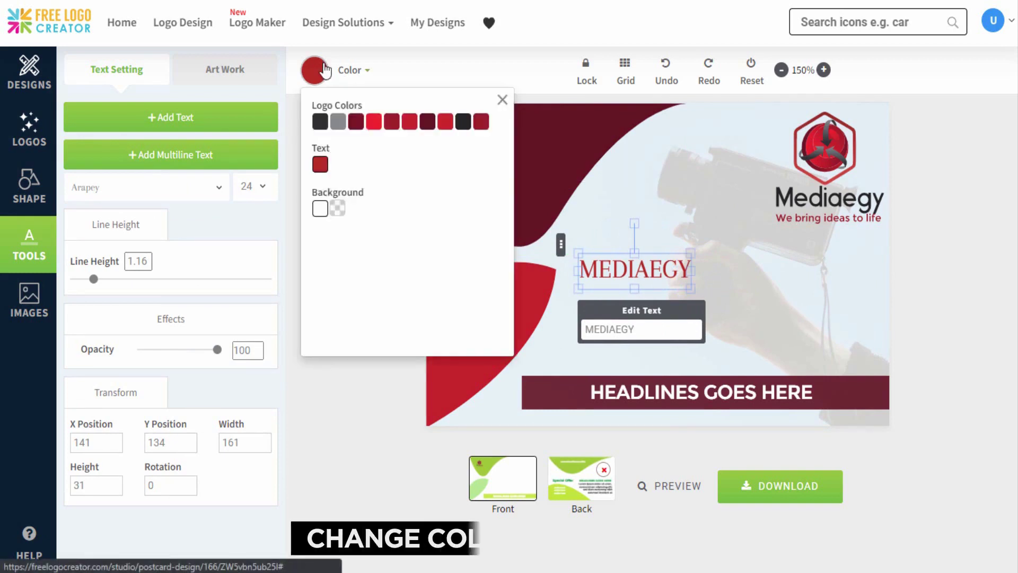
left_click(323, 125)
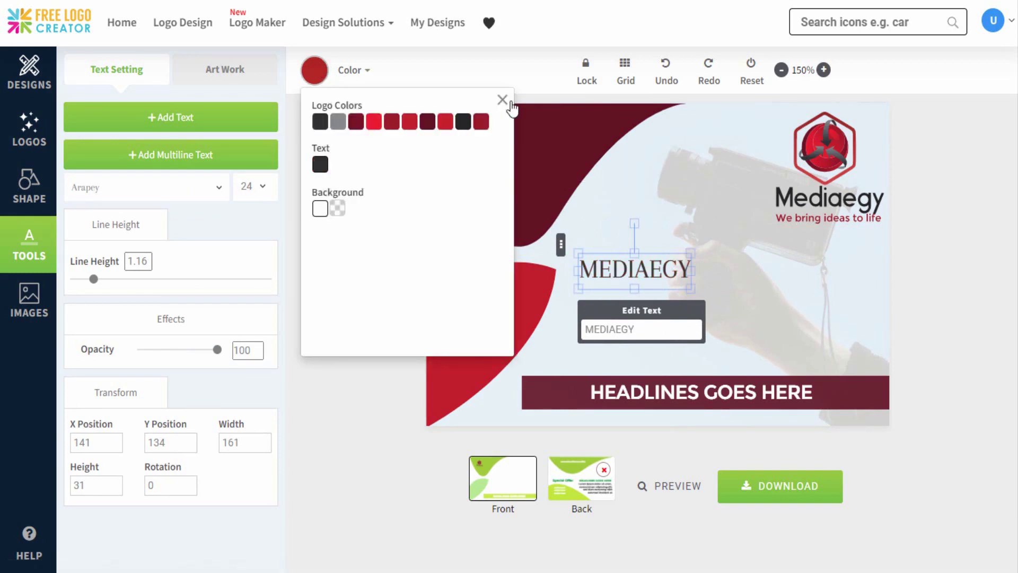
left_click(503, 100)
Step: Set the MEDIAEGY title's font to Average Sans and its size to 40
left_click(217, 191)
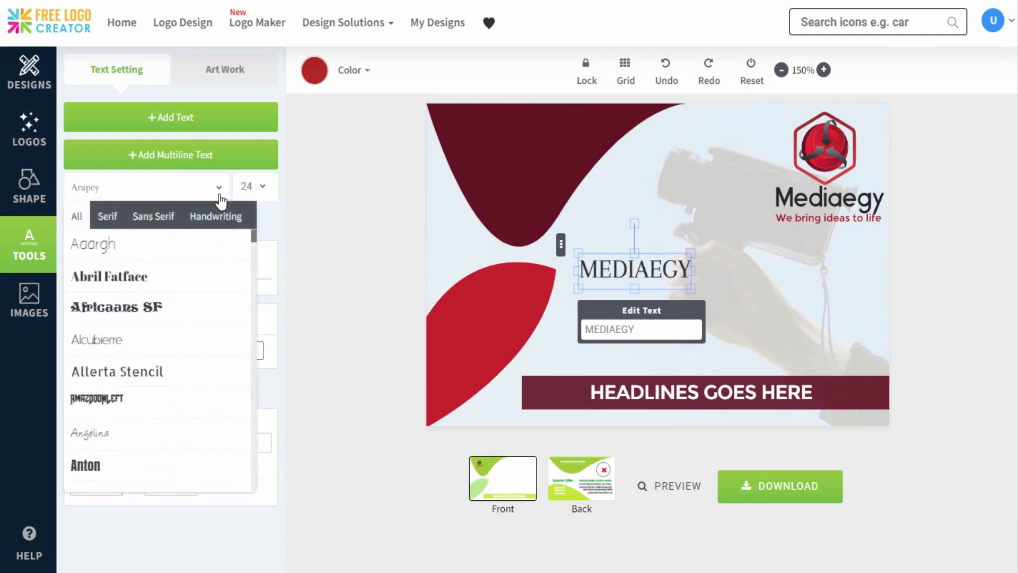
left_click_drag(253, 237, 253, 250)
left_click(210, 426)
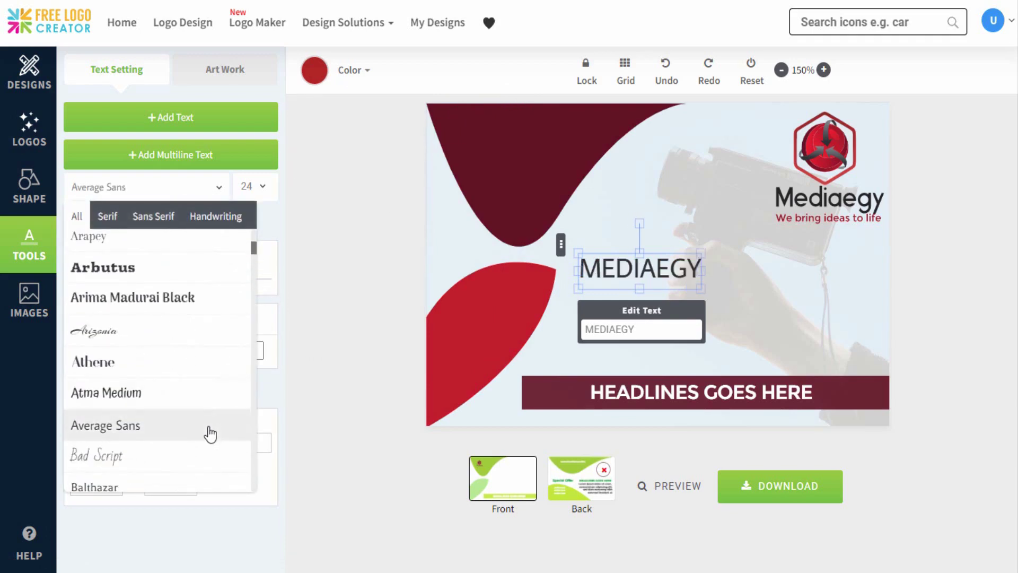
left_click(264, 190)
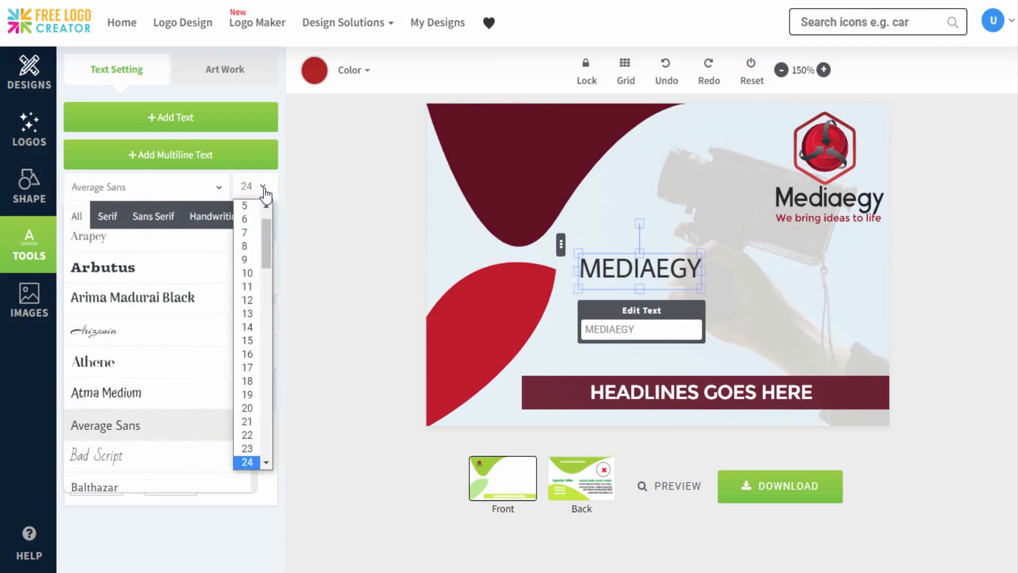
left_click_drag(271, 238, 273, 305)
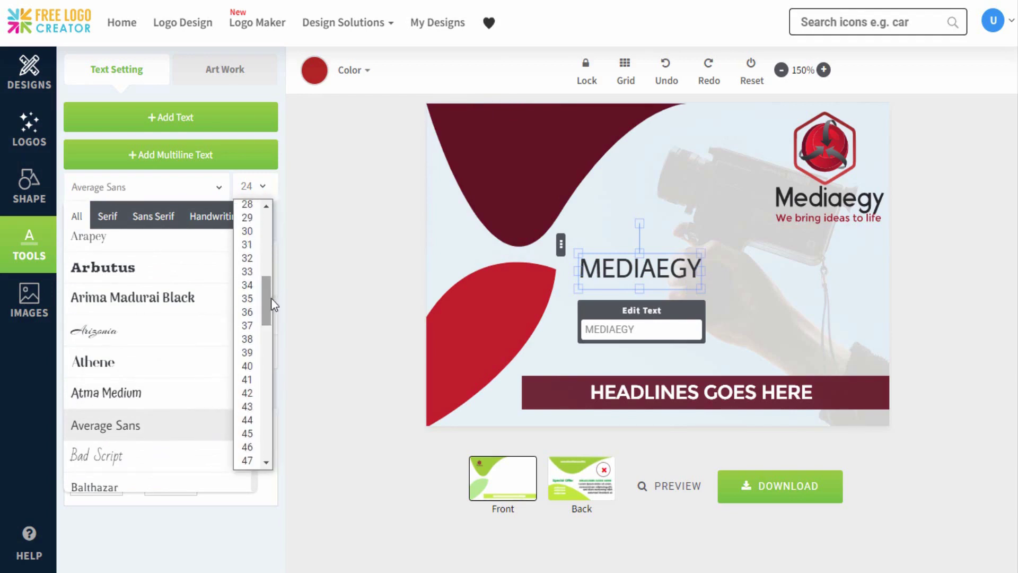
left_click(247, 366)
left_click_drag(717, 287, 718, 278)
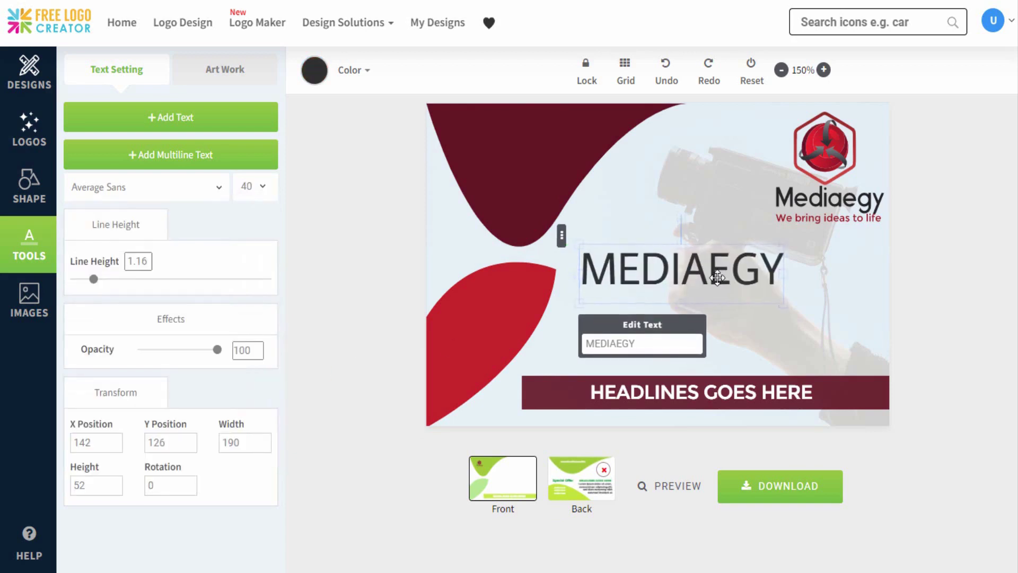
Step: Add a multiline text block just below the MEDIAEGY title and format it in Average Sans, size 10
left_click(268, 154)
left_click_drag(663, 180, 656, 291)
left_click(261, 187)
left_click(247, 272)
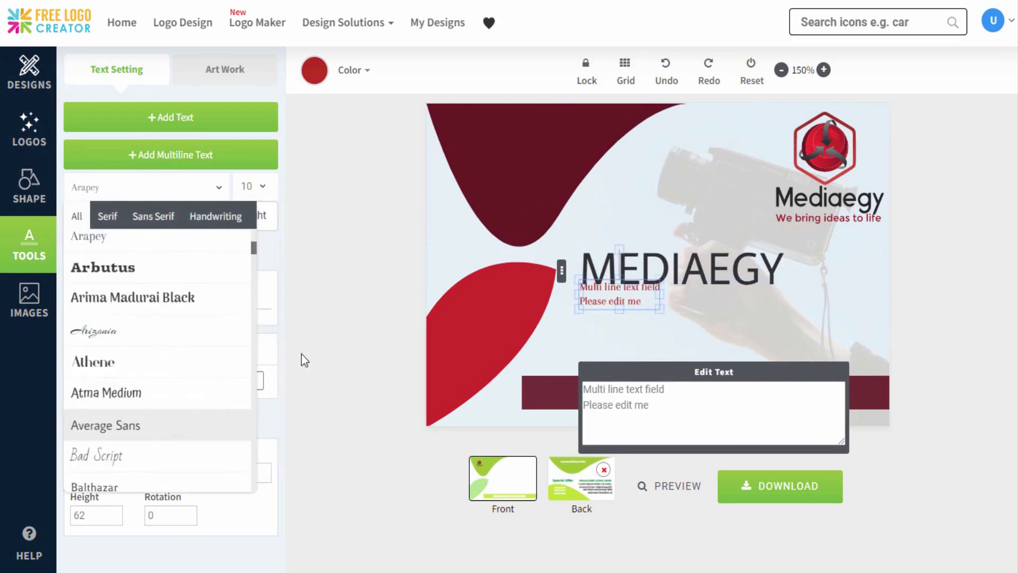
left_click(238, 424)
Step: Recolor the multiline text with the bright red logo color and lower it slightly to about X 142, Y 165
left_click(314, 70)
left_click(374, 122)
left_click_drag(602, 288, 608, 301)
left_click(502, 100)
Step: Replace the multiline placeholder with the four-line welcome paragraph beginning "Welcome to Mediaegy, your number one source for all things product."
left_click_drag(660, 381, 608, 361)
type("Welcome to Mediaegy, your number one source for all things product. We're dedicated to providing you the best of product, with a focus on dependability. customer service, and store characteristic.")
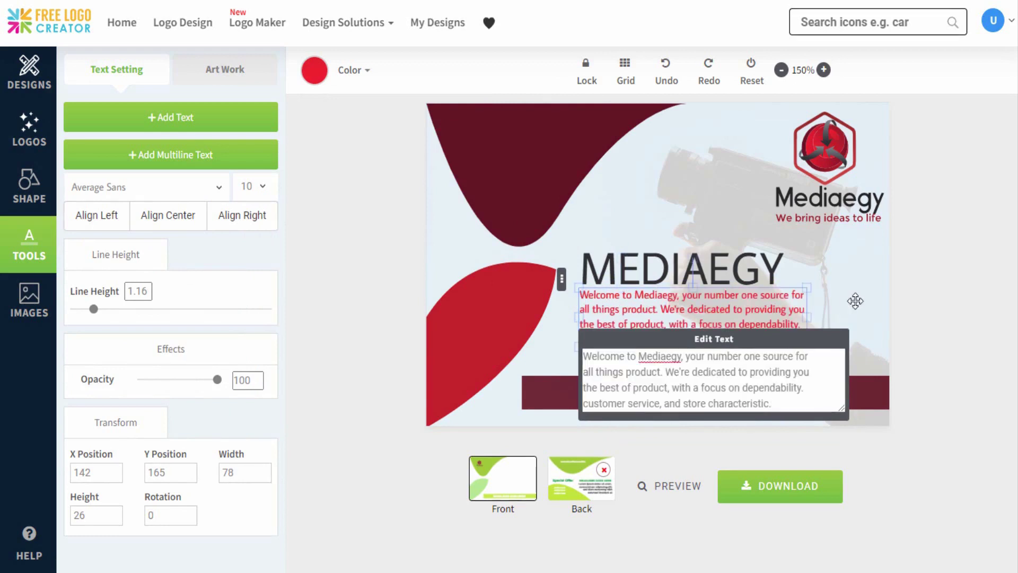
left_click(856, 301)
Step: Set the text on the maroon headline bar to size 12 in the Average Sans font
left_click(782, 391)
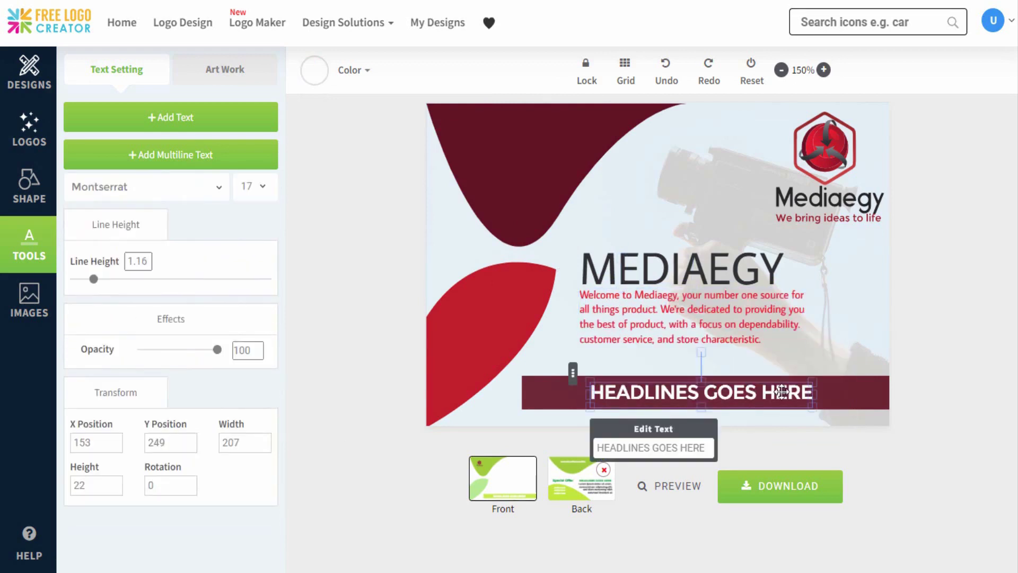
left_click(262, 187)
left_click(251, 339)
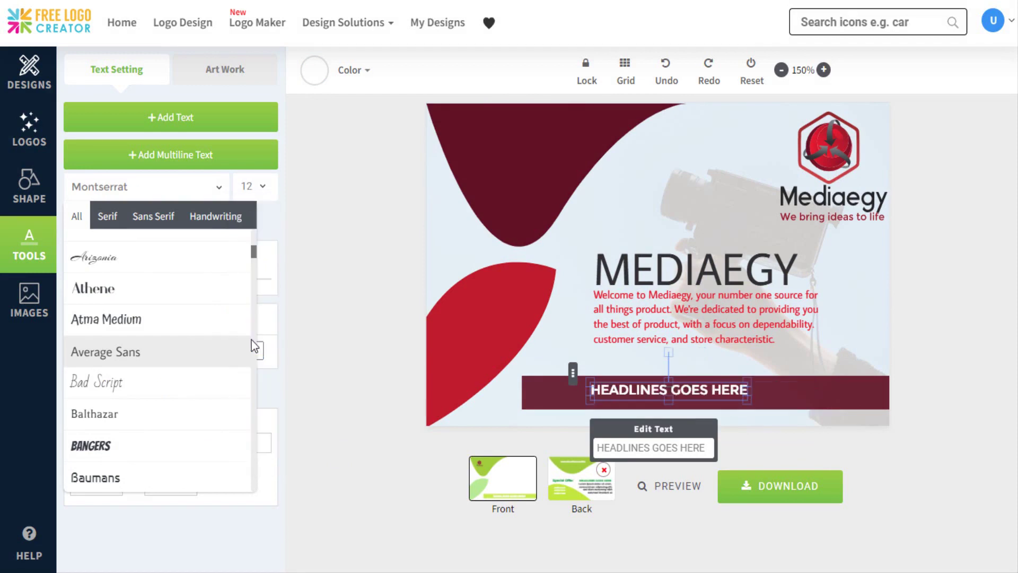
left_click(222, 358)
left_click(634, 447)
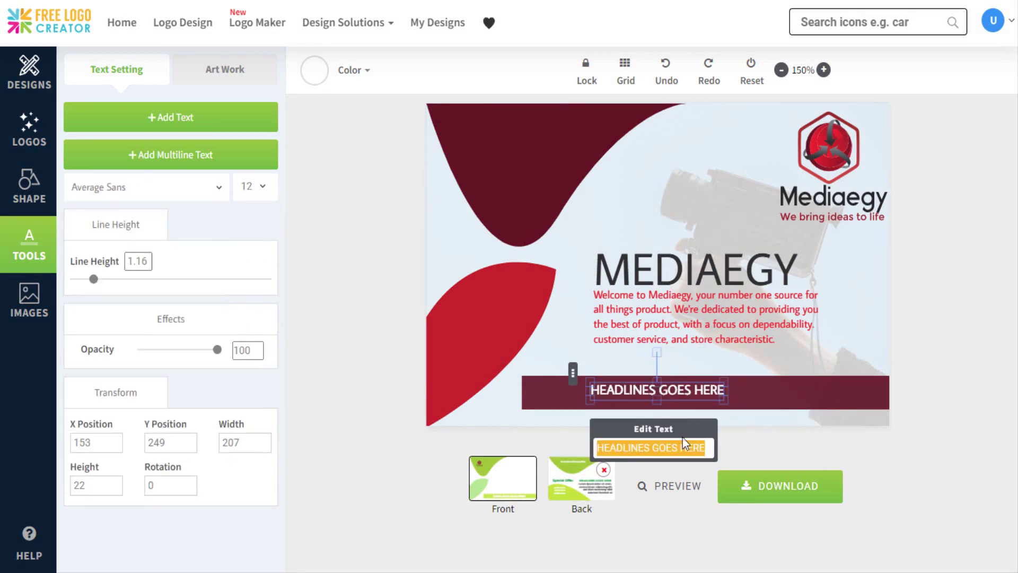
type("www.yoursite.com")
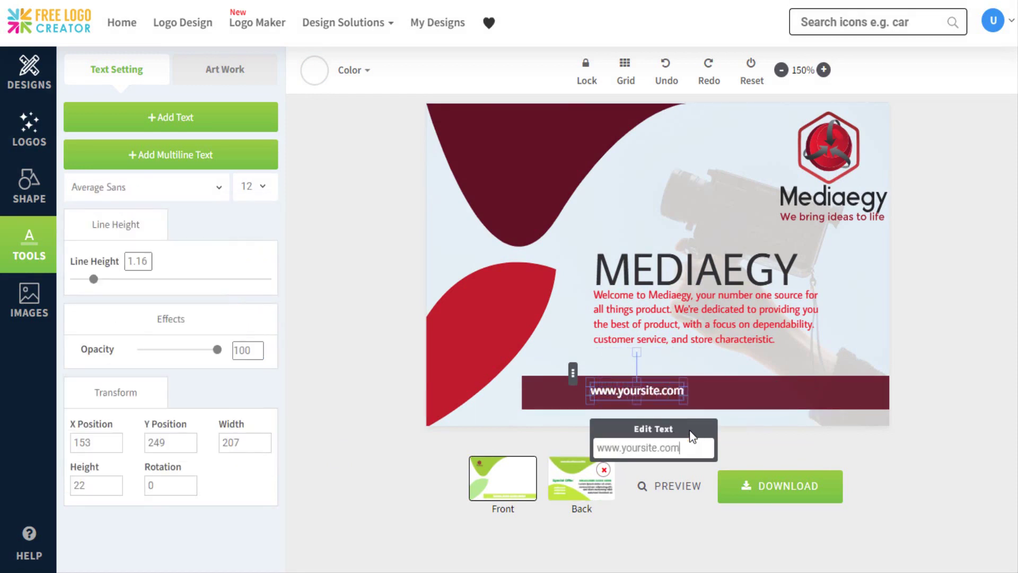
left_click(658, 392)
left_click(594, 391)
Step: Add a single-line text field on the maroon bar and format it as white Average Sans at size 12
left_click(171, 116)
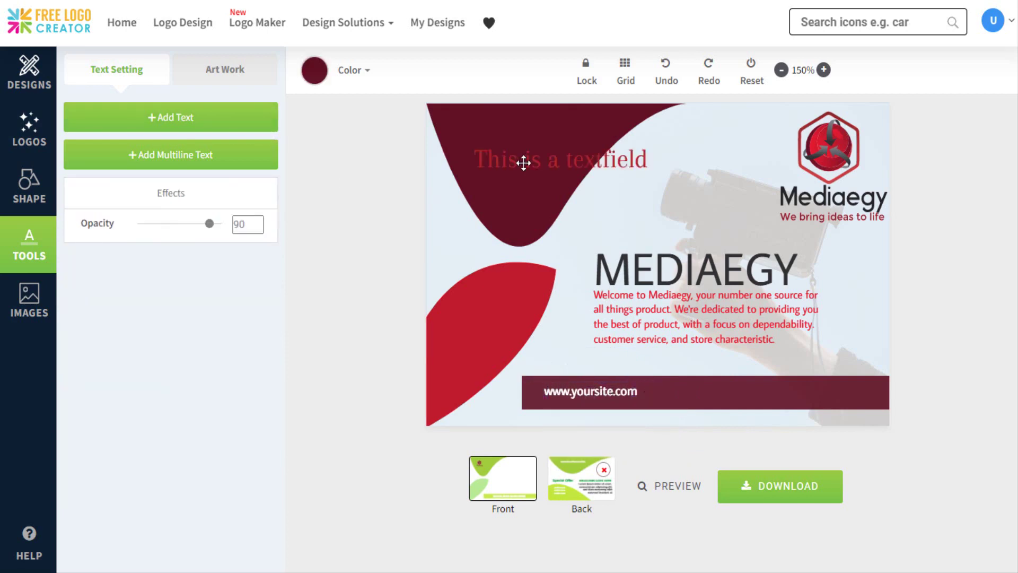
left_click_drag(523, 161, 711, 395)
left_click(314, 70)
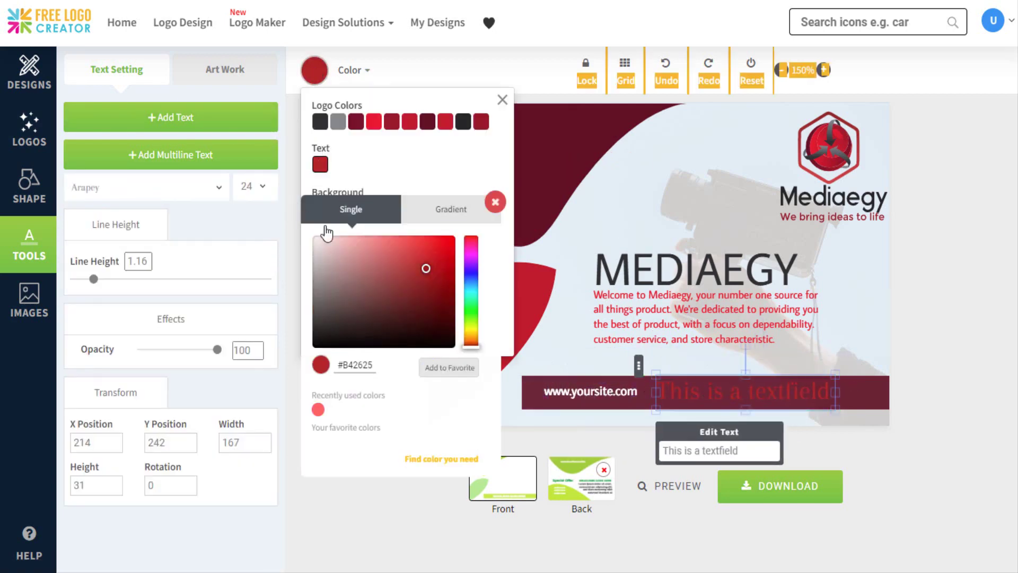
left_click(314, 237)
left_click(260, 186)
left_click(247, 299)
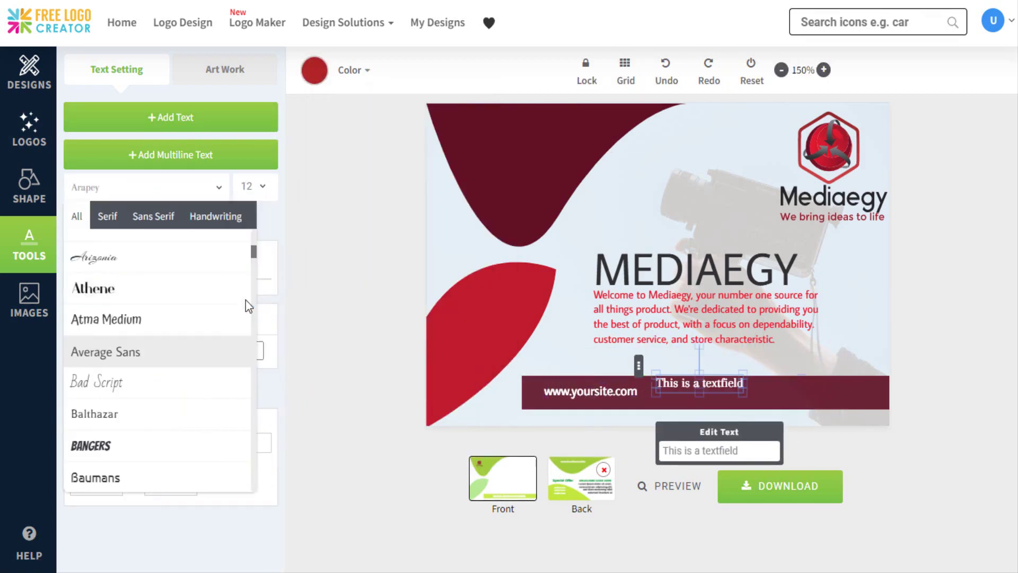
left_click(105, 351)
Step: Replace the new bar text with the contact e-mail address and space it level with the website text, at about X 251, Y 249
triple_click(771, 451)
type("username@yoursite.com")
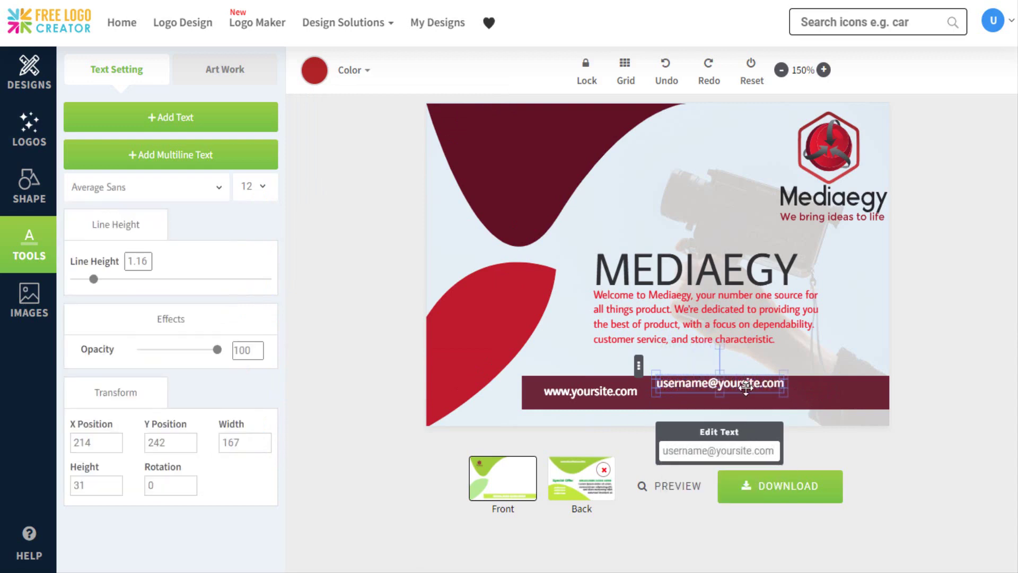
left_click_drag(746, 387, 787, 395)
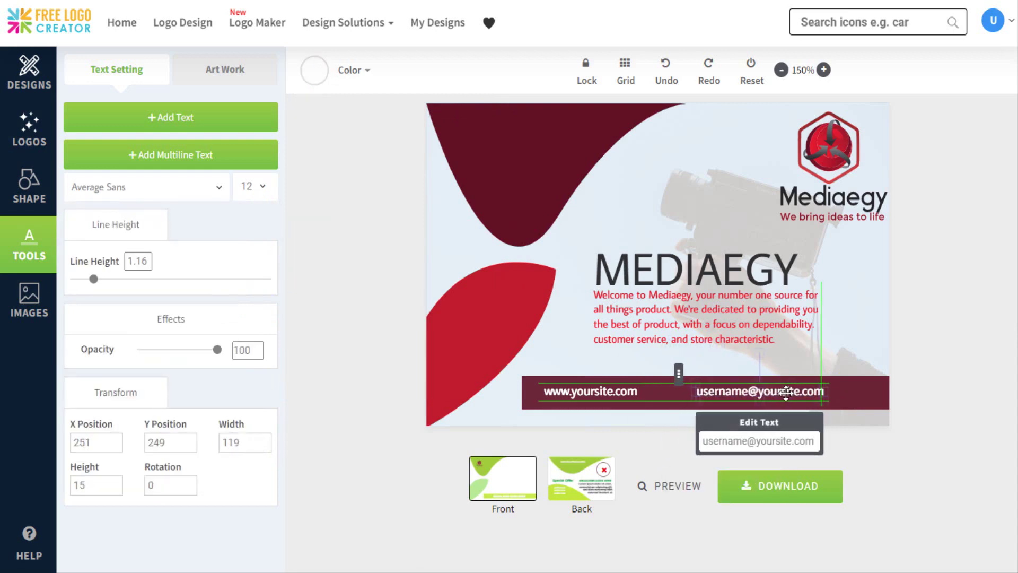
left_click_drag(589, 391, 599, 391)
Step: Preview the postcard's front side, then close the preview
left_click(675, 402)
left_click(674, 491)
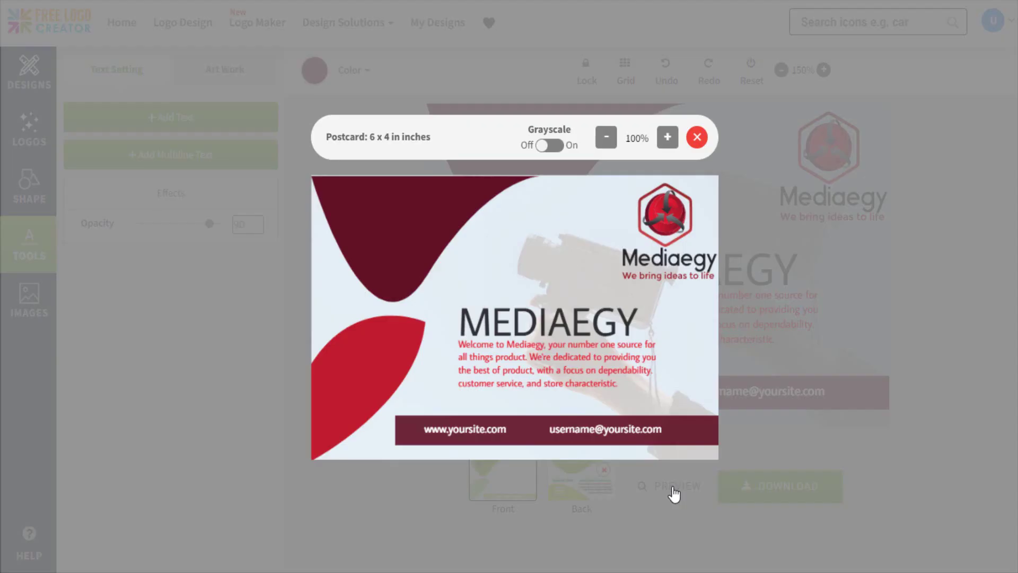
left_click(697, 138)
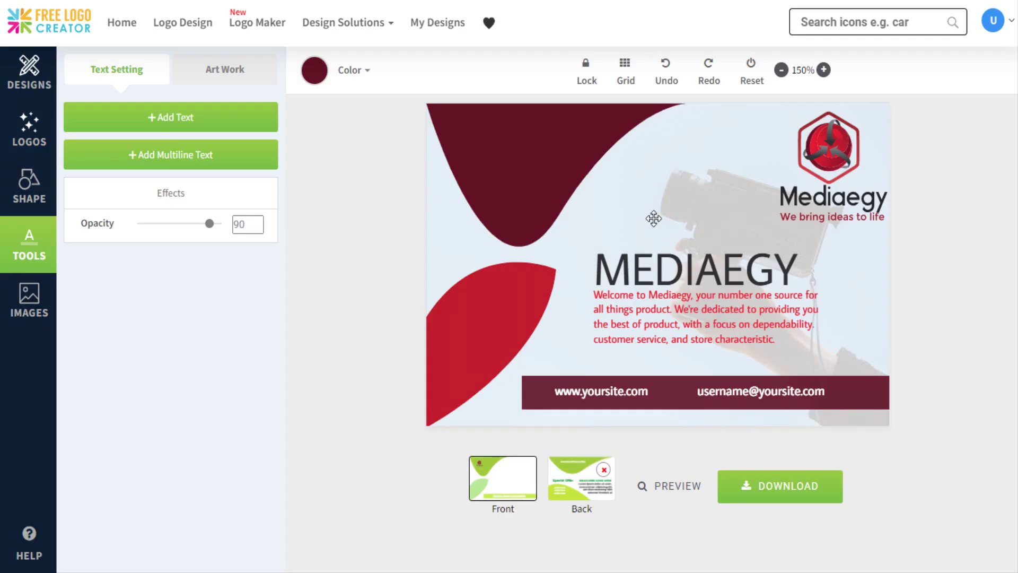
Step: Switch to the postcard's back side and delete the three "Bullet here" texts
left_click(576, 483)
left_click(509, 366)
left_click(451, 333)
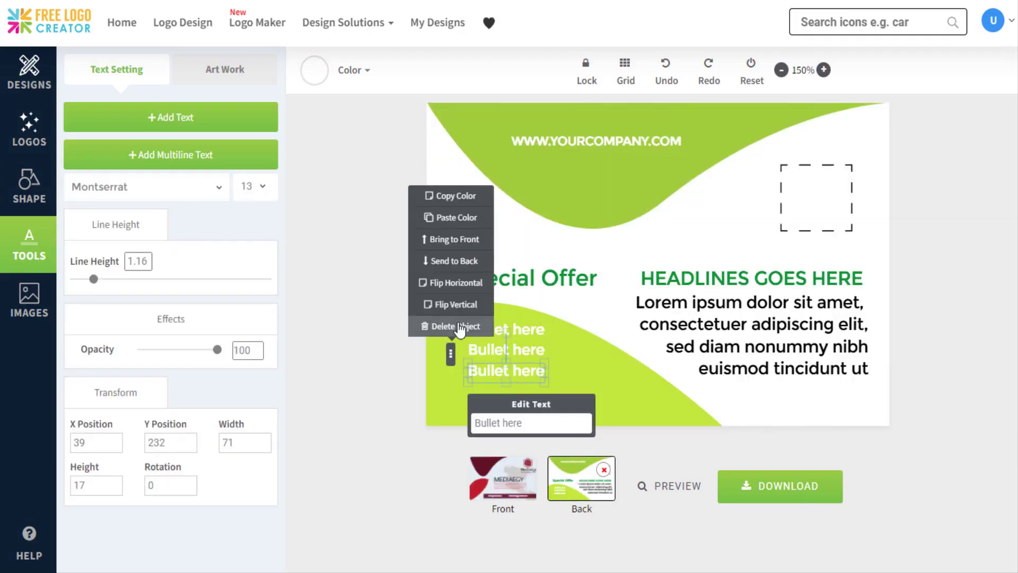
left_click(450, 305)
key("Return")
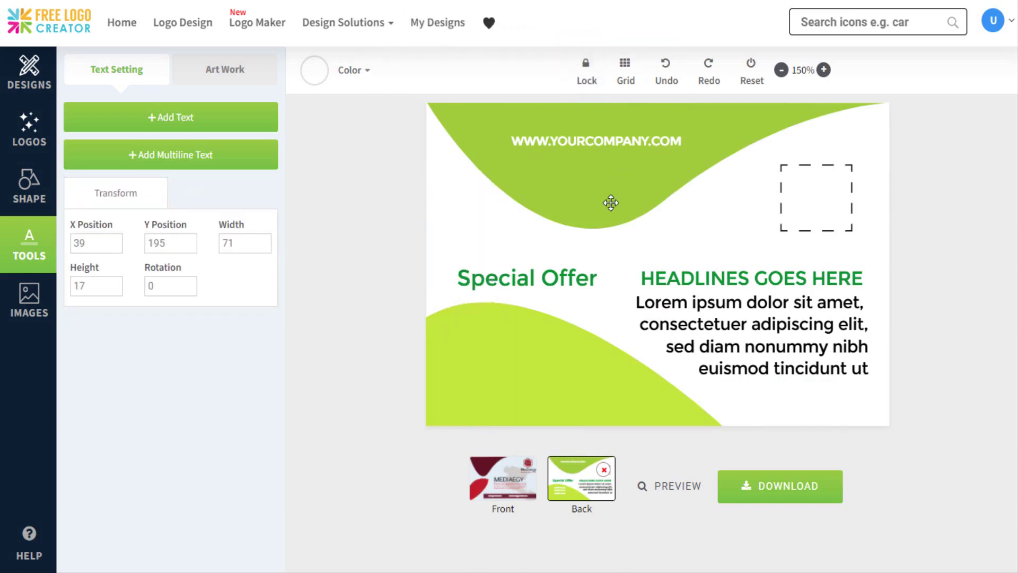
Step: Replace the "HEADLINES GOES HERE" text with "OUR SERVICES" and recolor it with the dark gray logo color
left_click(681, 279)
triple_click(684, 333)
type("OUR ")
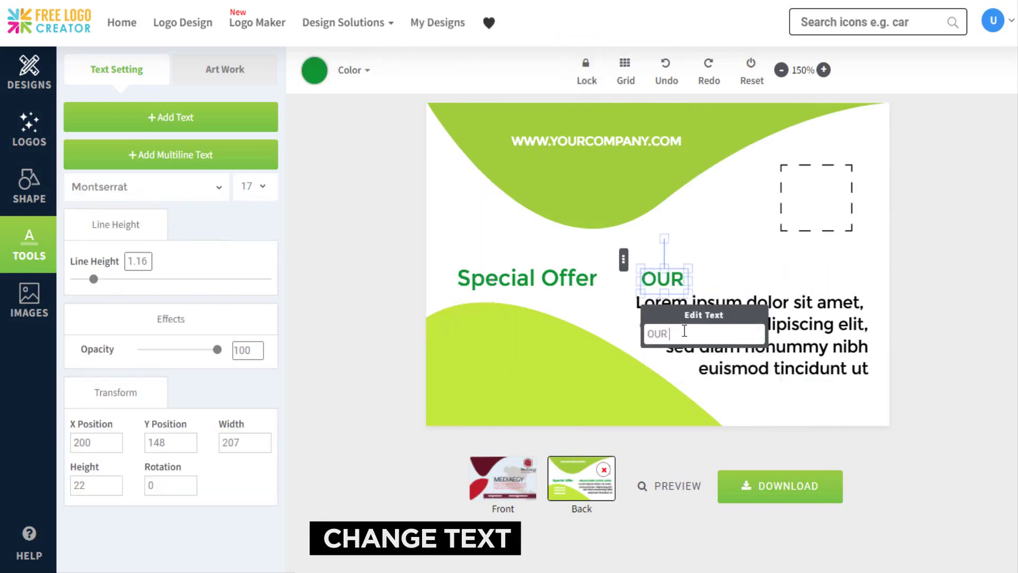
type("SERVICES")
left_click(314, 71)
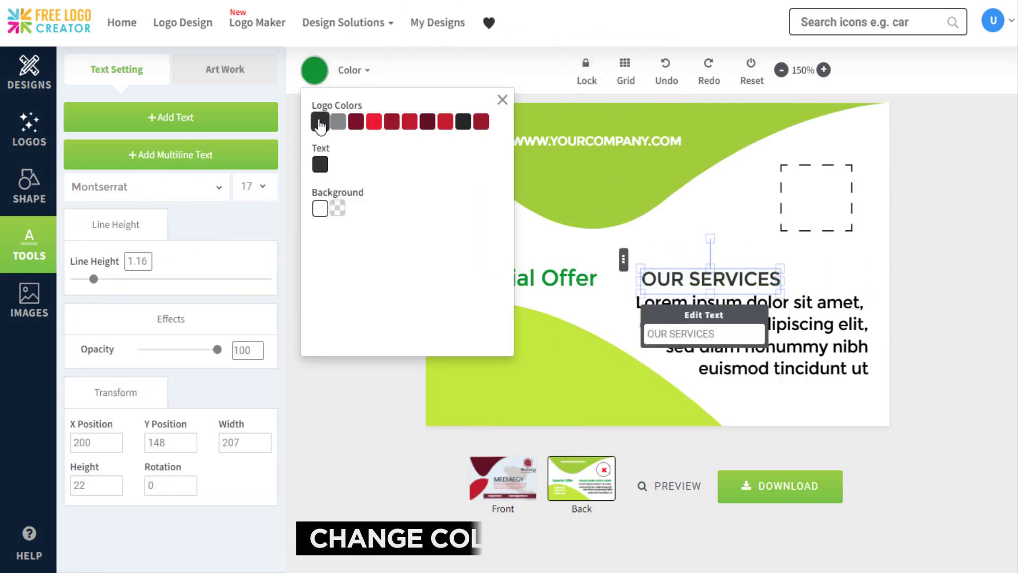
left_click(318, 113)
Step: Set the "OUR SERVICES" headline to size 25 and move it up to about X 186, Y 127
left_click(264, 187)
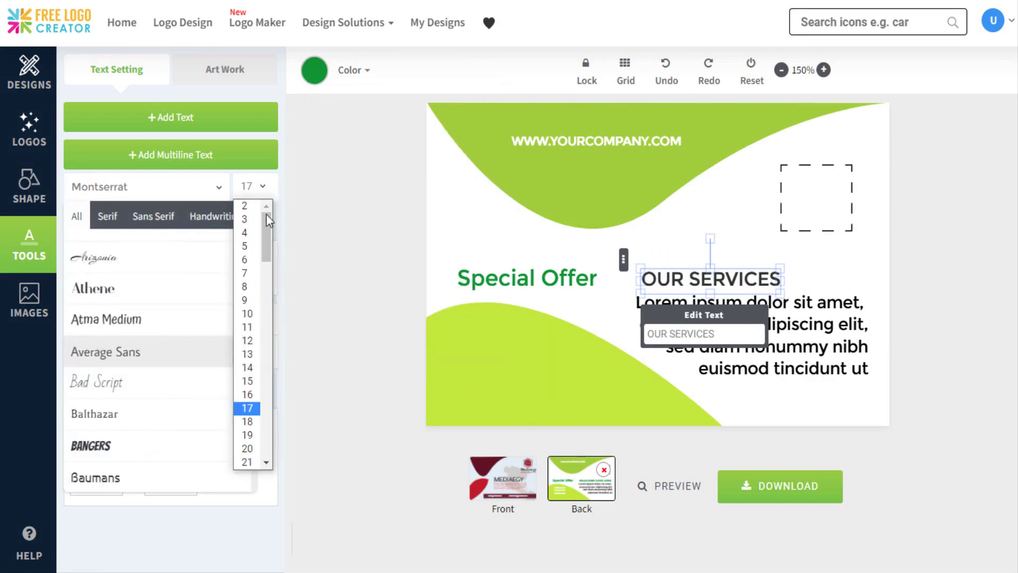
scroll(266, 215, "down", 2)
left_click(249, 366)
left_click_drag(256, 260, 253, 384)
scroll(252, 385, "down", 5)
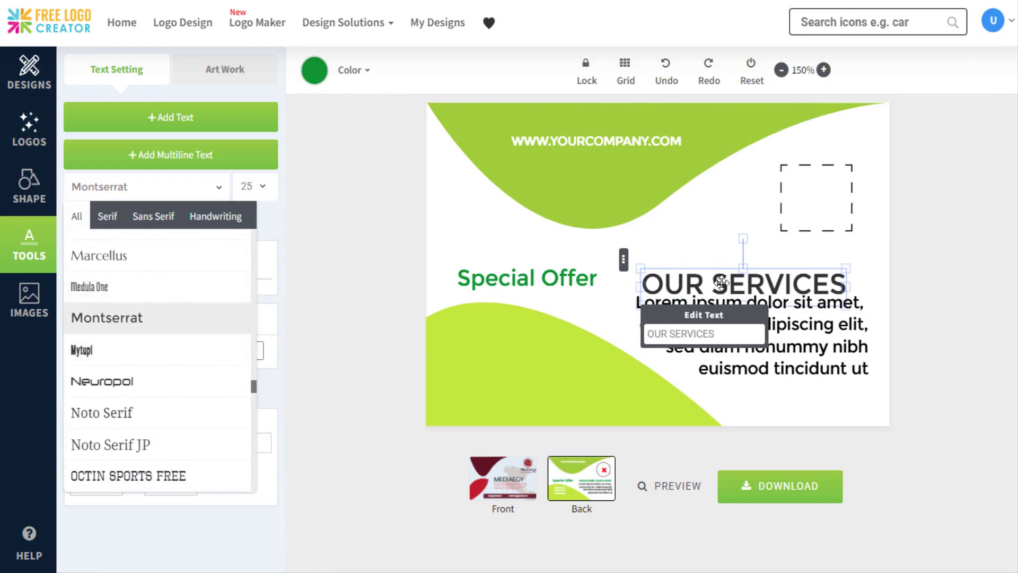
left_click_drag(722, 283, 706, 260)
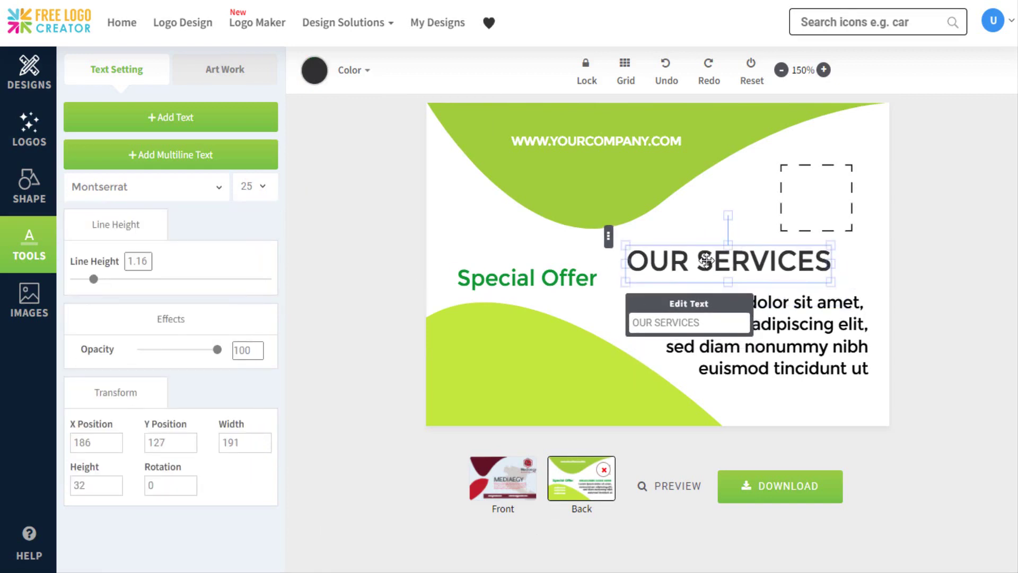
Step: Move the "Special Offer" text directly beneath "OUR SERVICES" at about X 186, Y 153 and replace it with "PHOTOGRAPHY"
left_click(545, 277)
left_click_drag(494, 277, 661, 286)
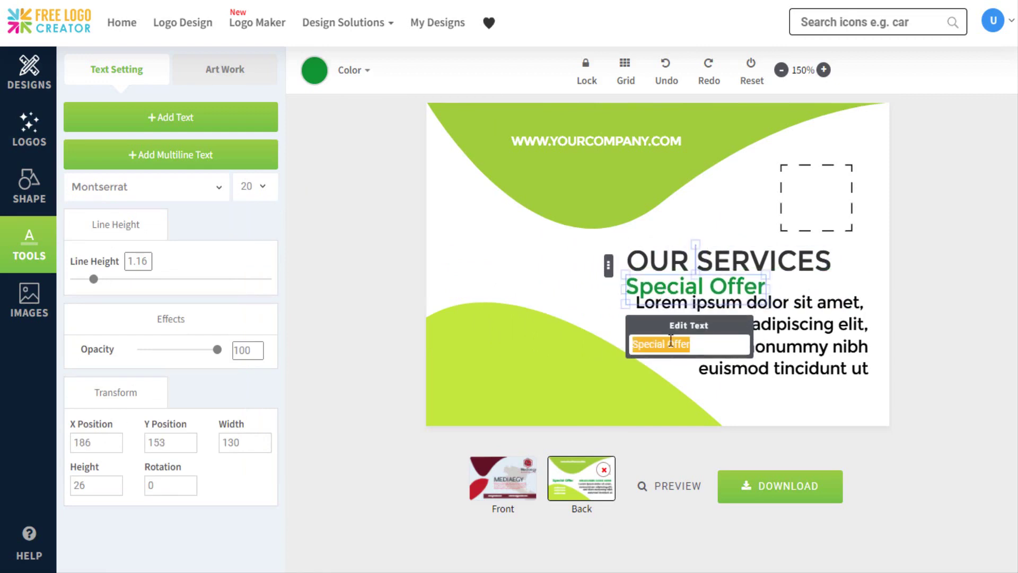
type("PHOTOGRAPHY")
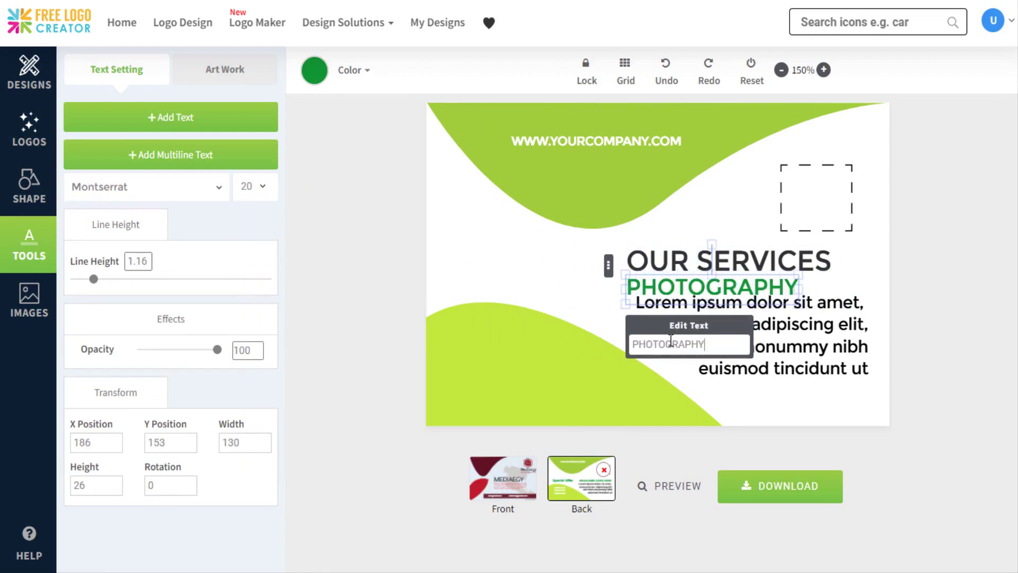
Step: Recolor the "PHOTOGRAPHY" subheading with the dark gray logo color and set it in Average Sans at size 20
left_click(320, 74)
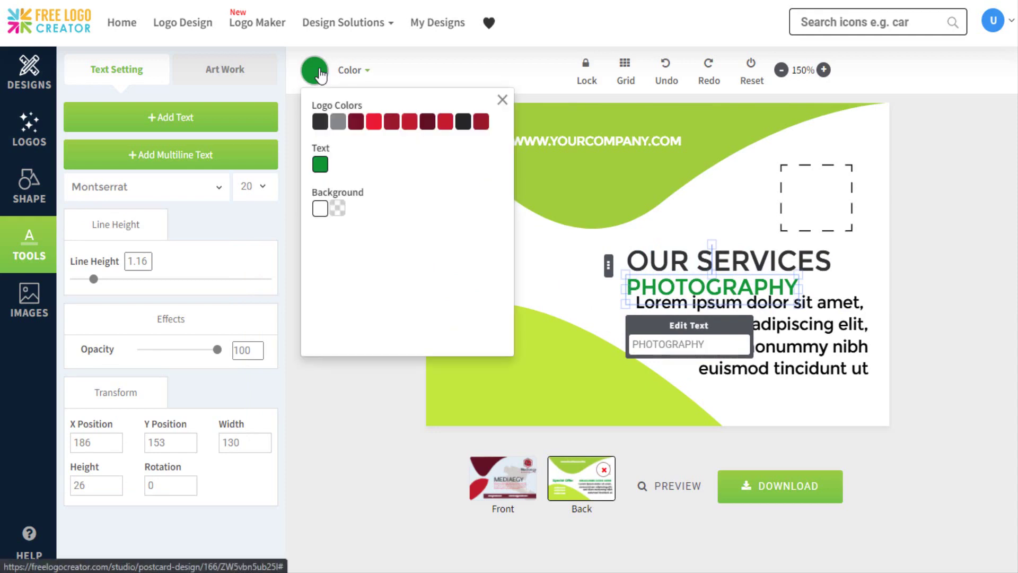
left_click(320, 122)
left_click(502, 100)
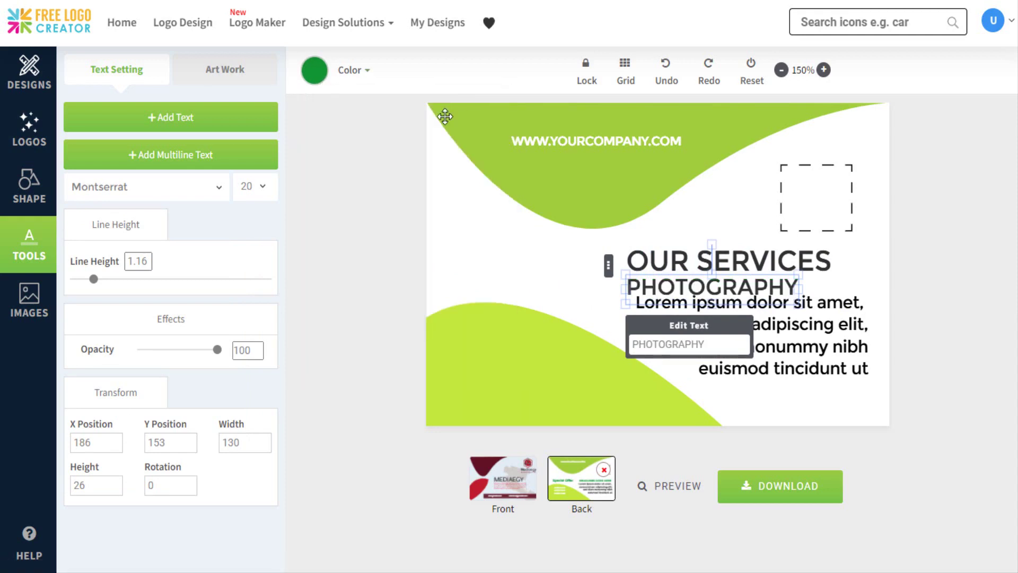
left_click(262, 186)
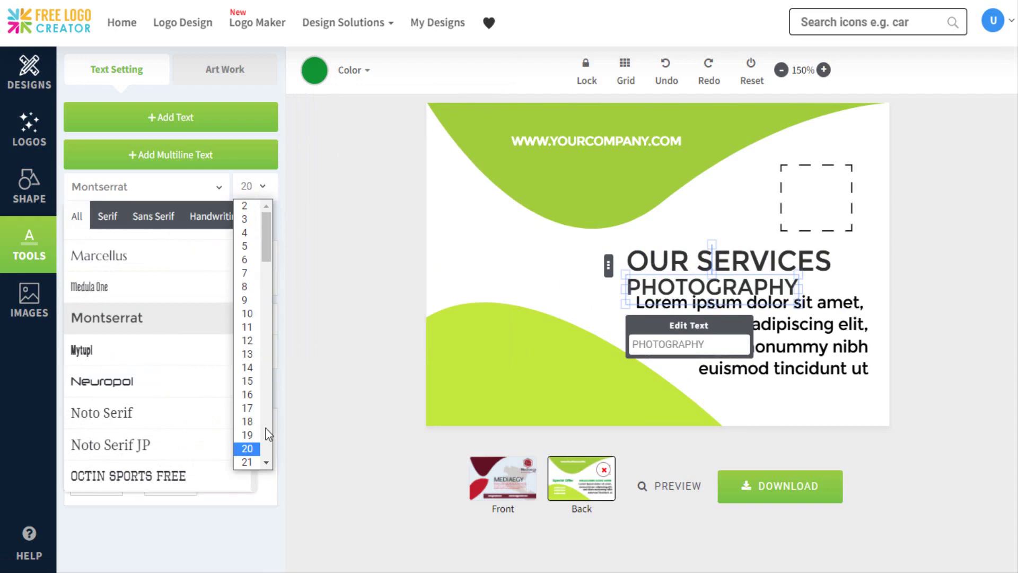
left_click(247, 448)
scroll(249, 345, "up", 10)
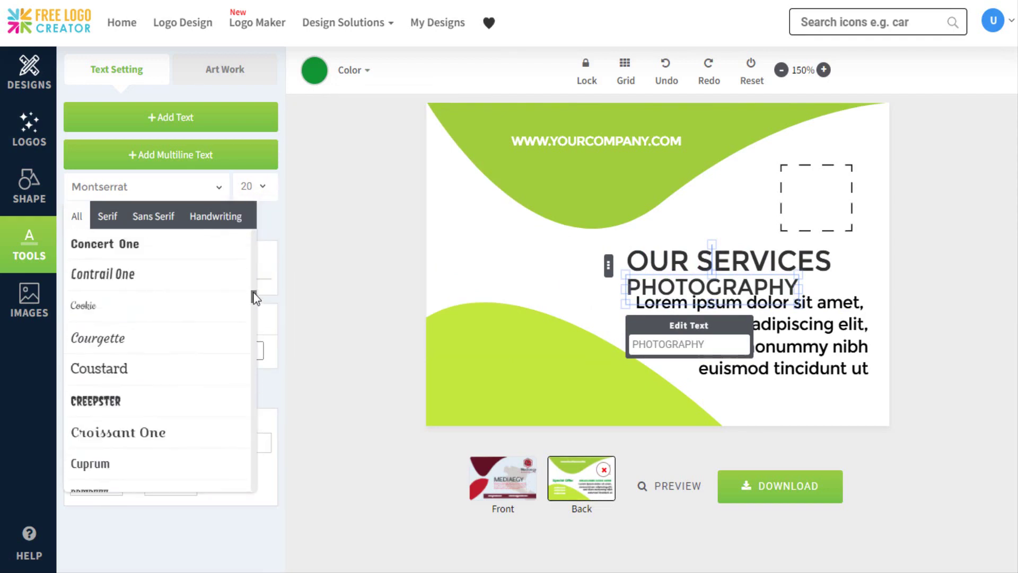
scroll(254, 298, "up", 8)
left_click(177, 295)
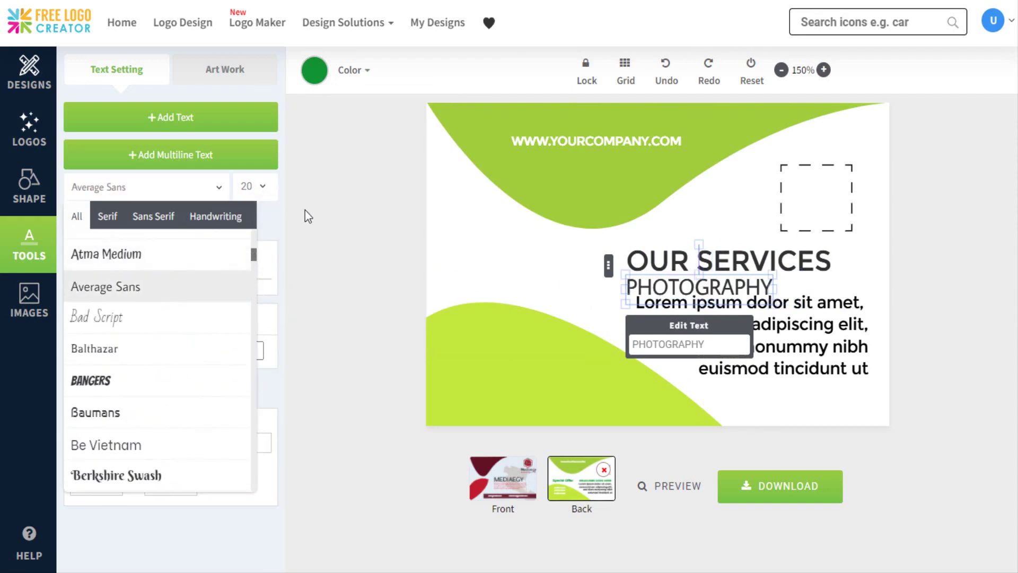
left_click(593, 352)
Step: Set the lorem ipsum paragraph to size 12 in the Average Sans font
left_click(692, 327)
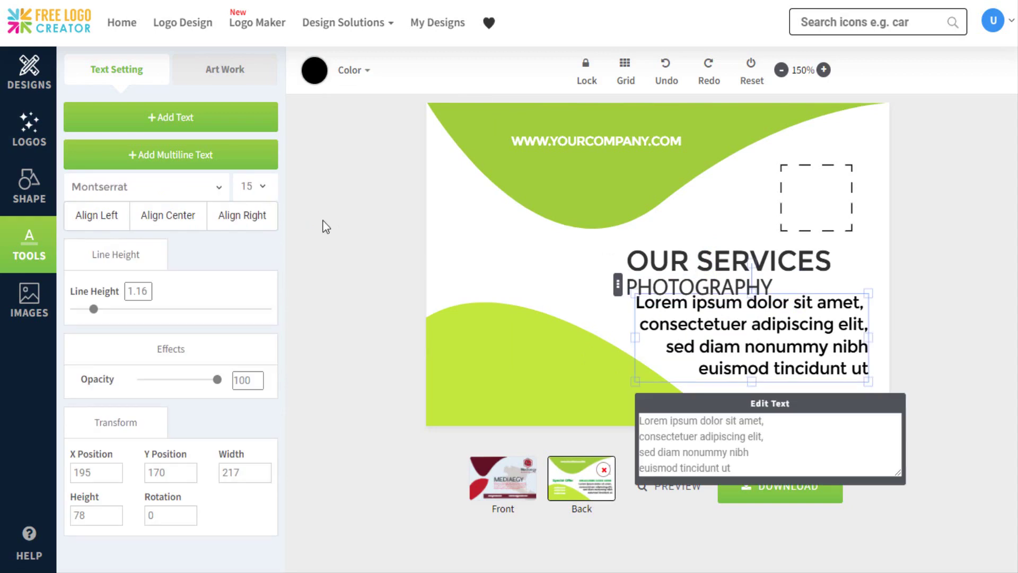
left_click(255, 186)
left_click(253, 337)
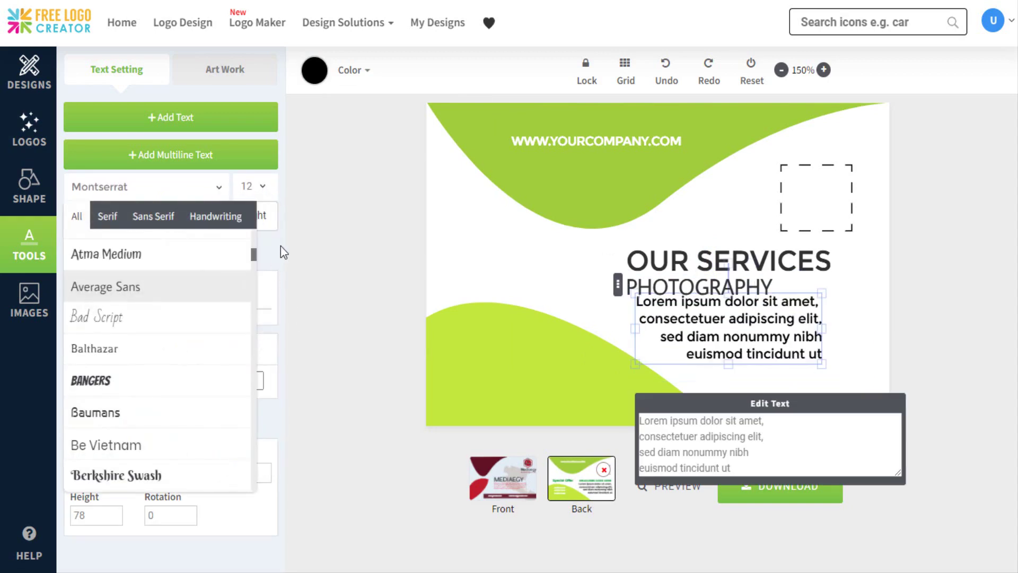
left_click(146, 301)
Step: Format the lorem ipsum paragraph with the bright red logo color, a line height of 1 and left alignment
left_click(315, 70)
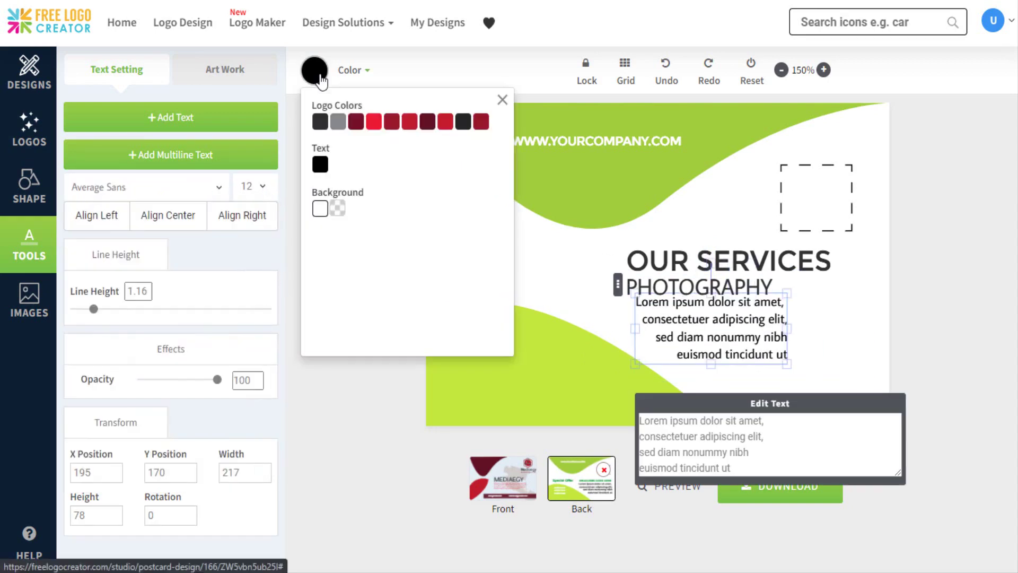
left_click(374, 123)
left_click(502, 100)
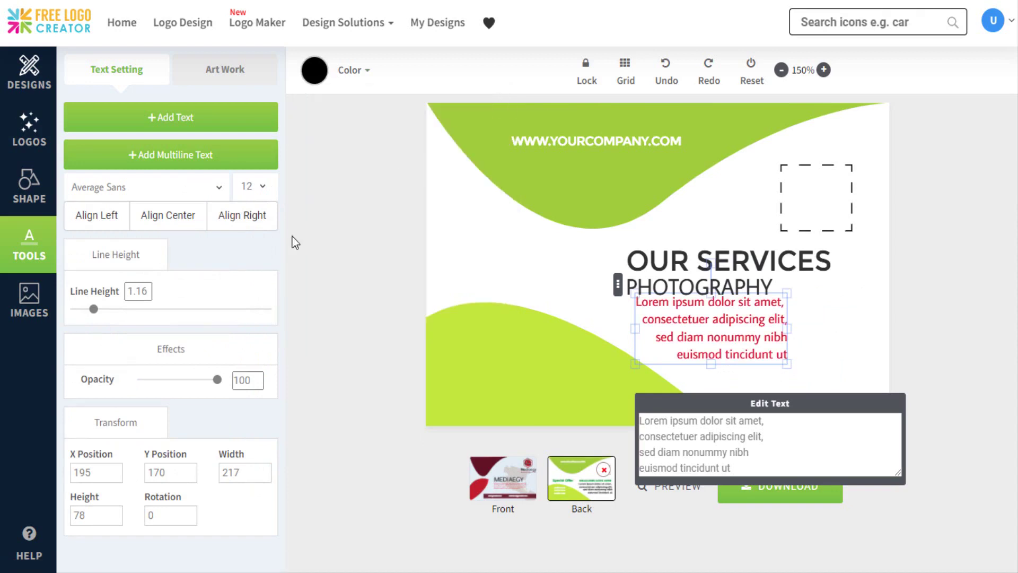
left_click_drag(32, 317, 37, 317)
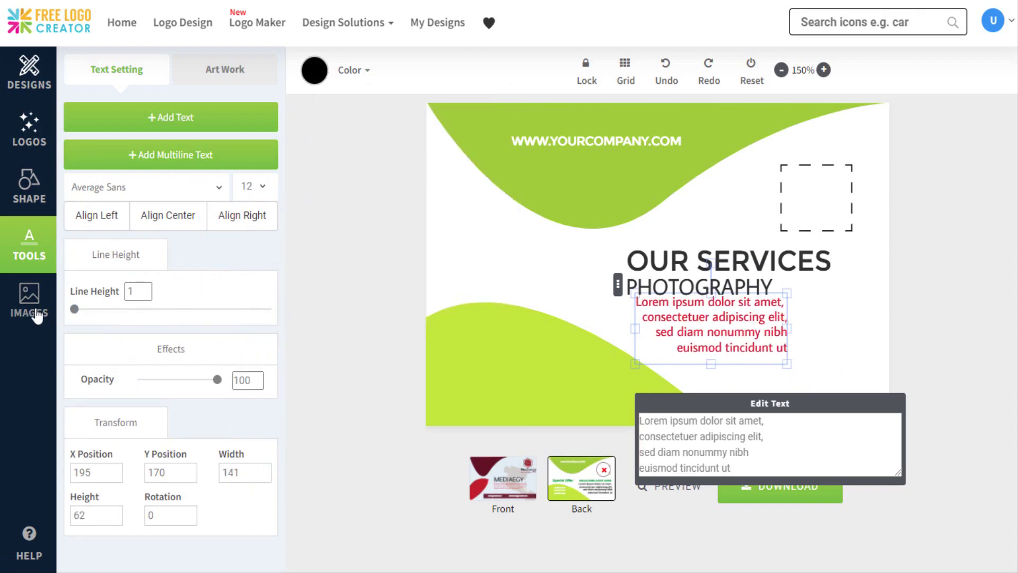
left_click(86, 217)
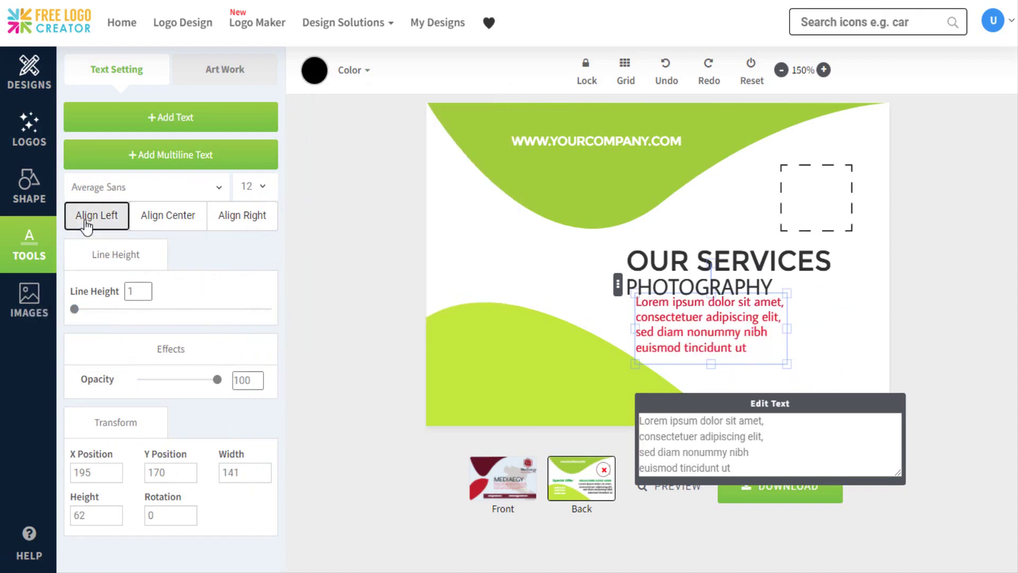
Step: Replace the paragraph with "Professional photography services for your website and digital marketing use." on two lines and align it beneath "PHOTOGRAPHY"
left_click(723, 469)
key("ctrl+a")
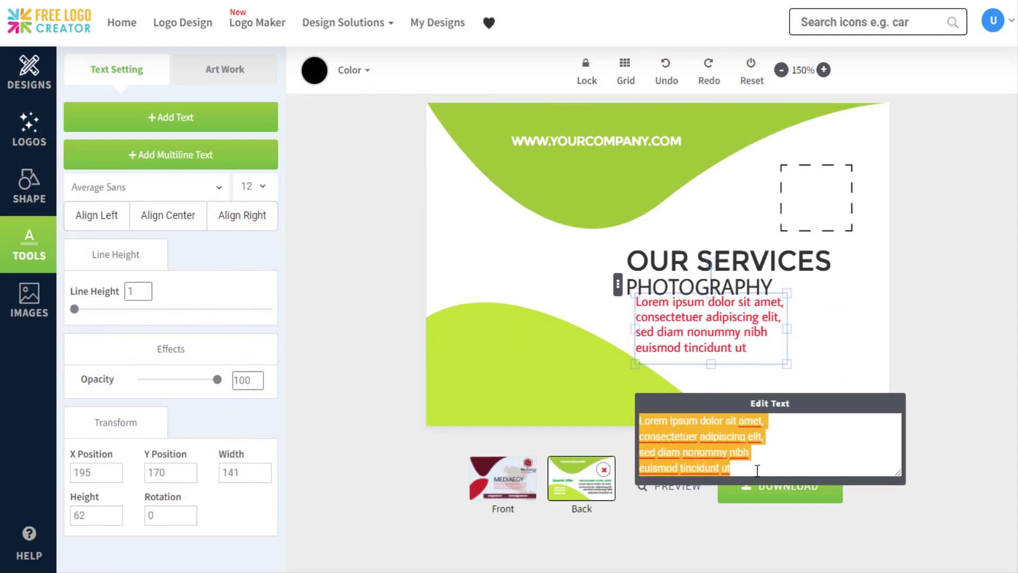
type("Professional photography services for your website and digital marketing use.")
left_click_drag(766, 313, 756, 319)
left_click(732, 287)
left_click(782, 318)
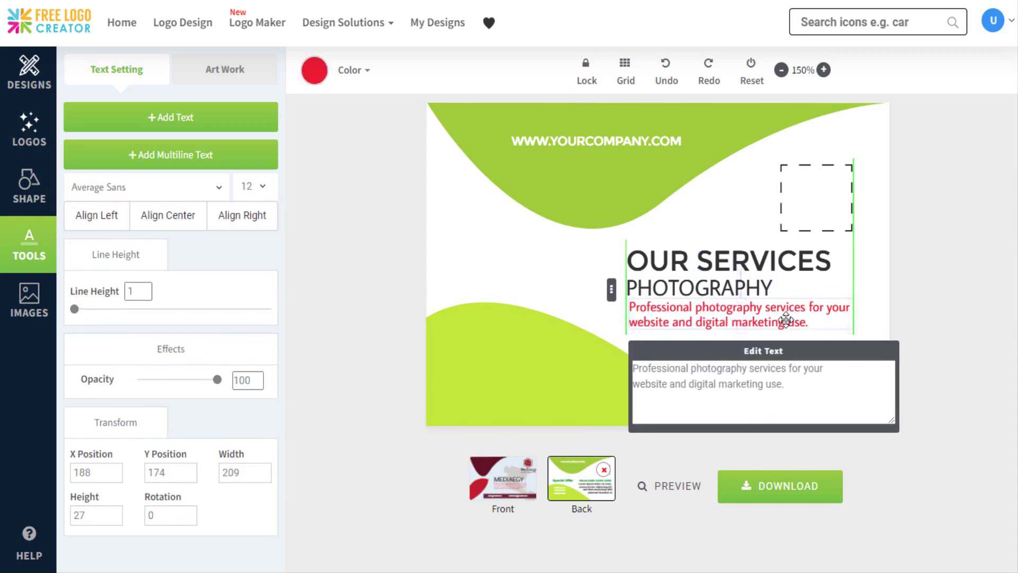
left_click(371, 175)
Step: Add a single-line text reading "VIDEO SHOOT" below the photography paragraph
left_click(249, 127)
left_click_drag(524, 176, 716, 354)
triple_click(735, 409)
type("VIDEO SHOOT")
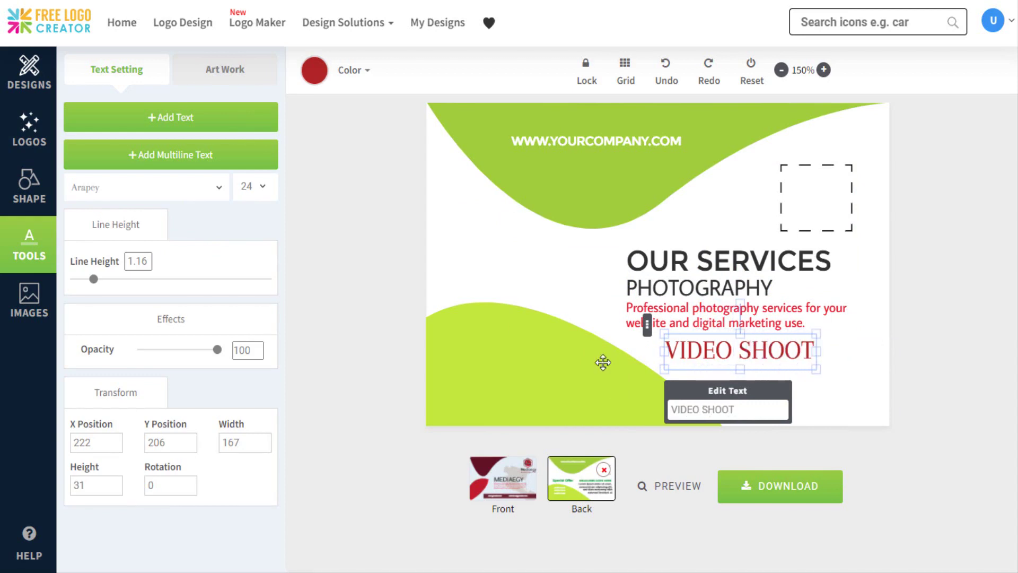
Step: Format "VIDEO SHOOT" as dark gray Average Sans at size 20 and move it to about X 240, Y 203
left_click(263, 187)
left_click(250, 405)
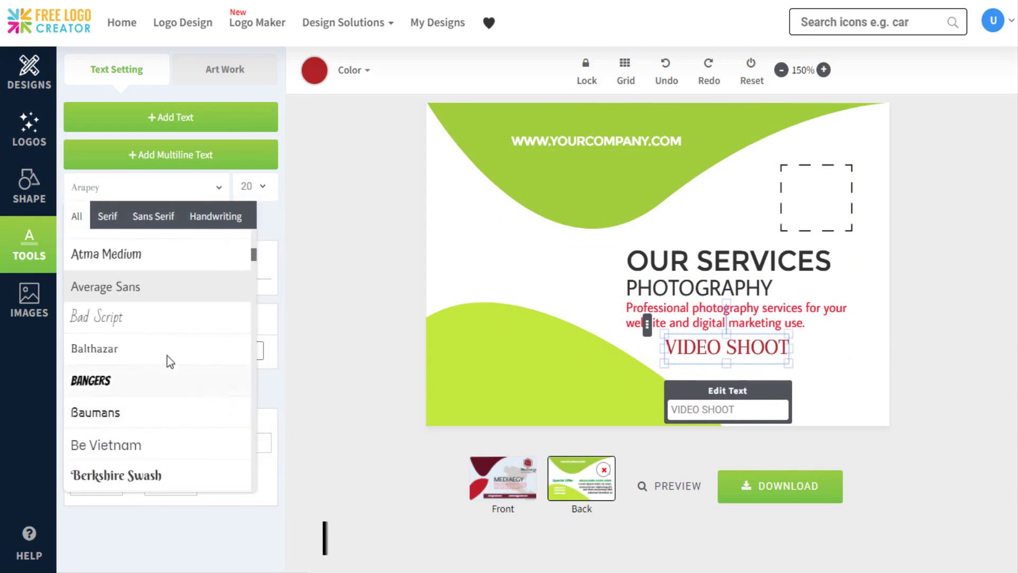
left_click(136, 287)
left_click(350, 70)
left_click(348, 125)
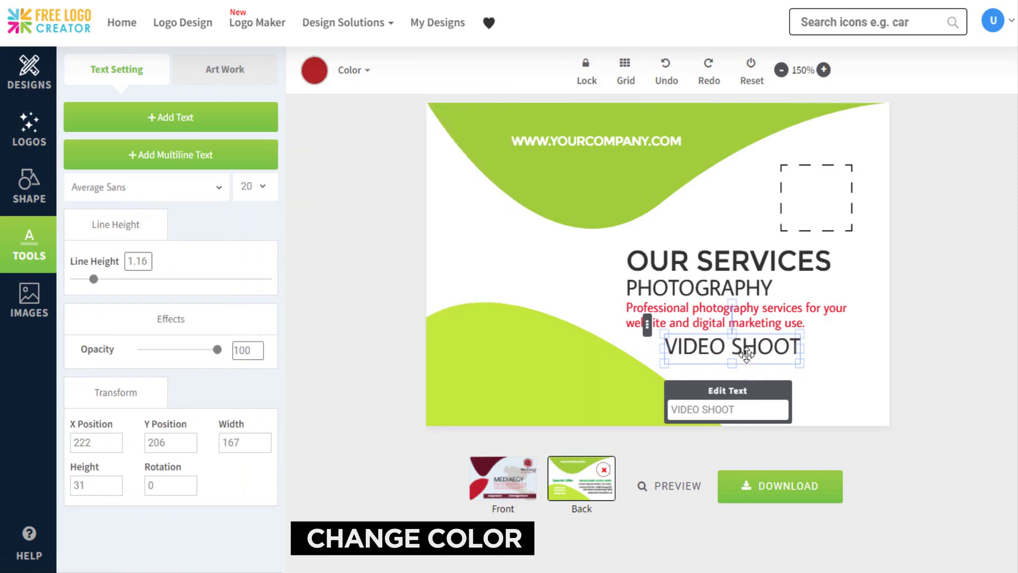
left_click_drag(747, 355, 766, 353)
Step: Add a multiline text field beneath "VIDEO SHOOT" and set it to size 12 in Average Sans
left_click(170, 154)
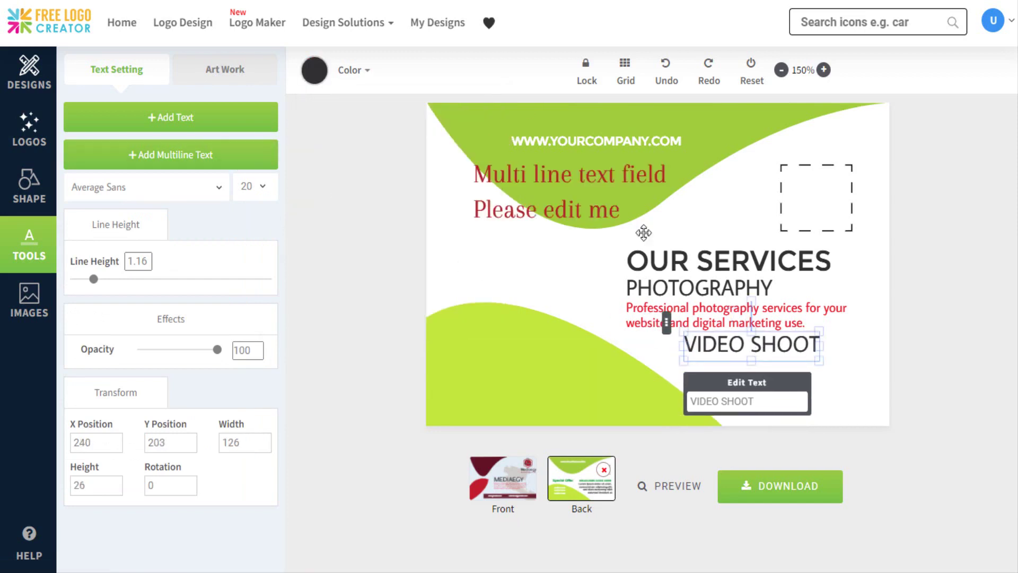
left_click_drag(599, 188, 763, 375)
left_click(263, 189)
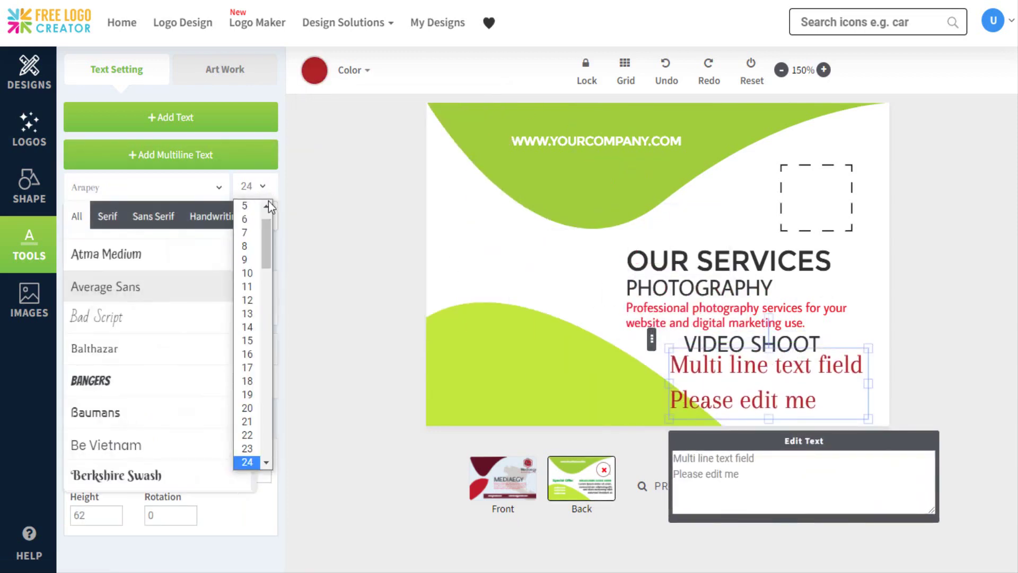
left_click(247, 300)
Step: Give the new multiline text the bright red logo color and a line height of 1, placing it at about X 244, Y 224
left_click(350, 70)
left_click(483, 117)
left_click_drag(729, 372, 751, 381)
left_click_drag(93, 309, 68, 318)
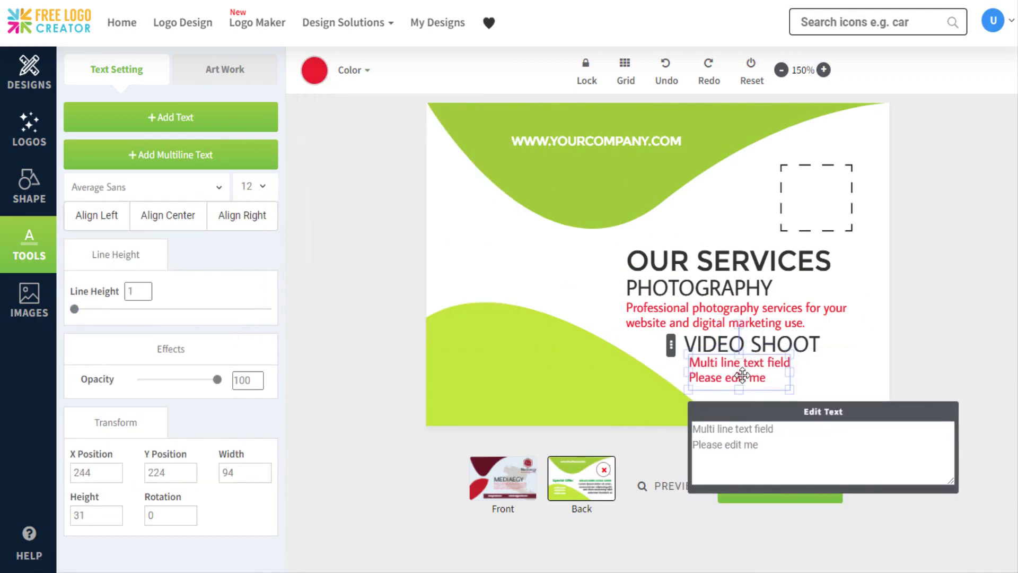
Step: Replace the multiline placeholder with "Inspire customer imaginations through high-quality videos." and shift it and the "VIDEO SHOOT" heading slightly down
left_click_drag(773, 448, 709, 428)
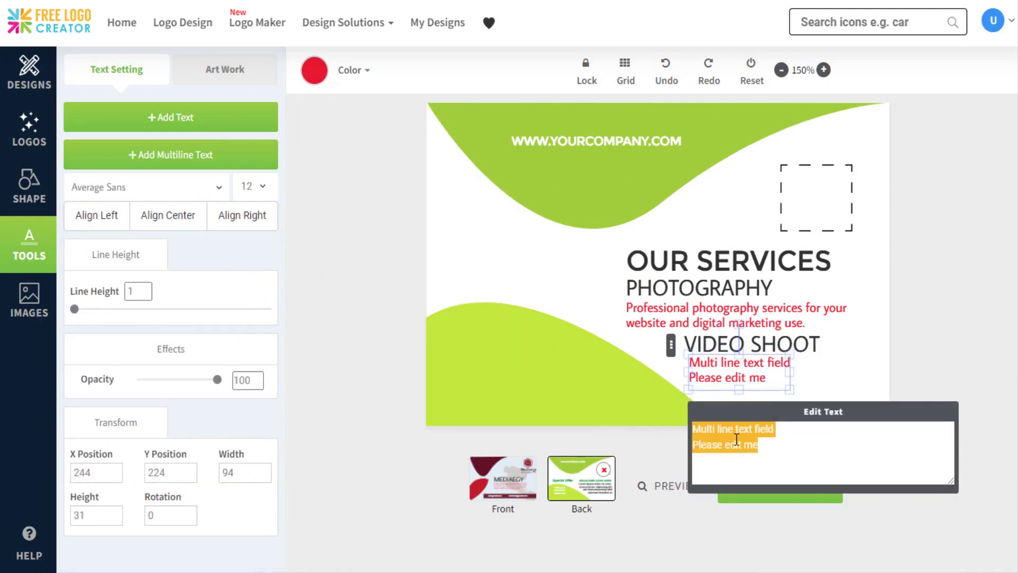
type("Inspire customer imaginations through high-quality videos.")
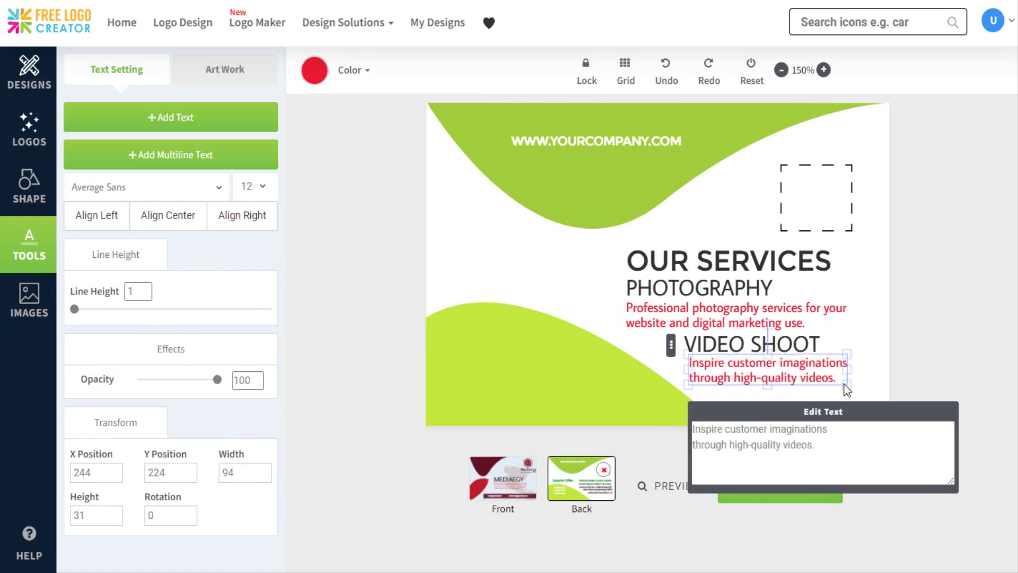
left_click(819, 375)
left_click(649, 383)
left_click_drag(704, 372, 706, 381)
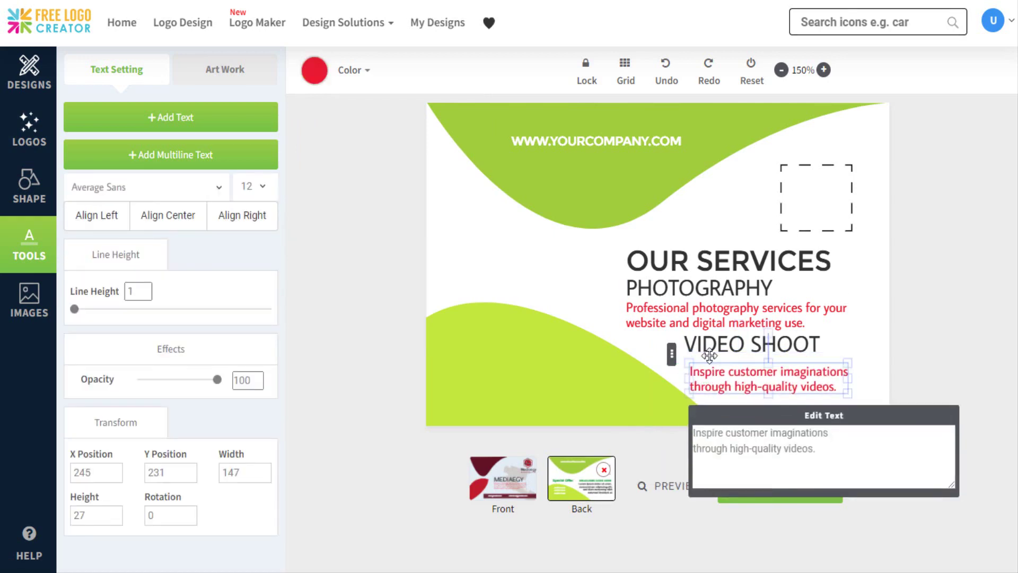
left_click_drag(700, 345, 701, 354)
left_click(632, 382)
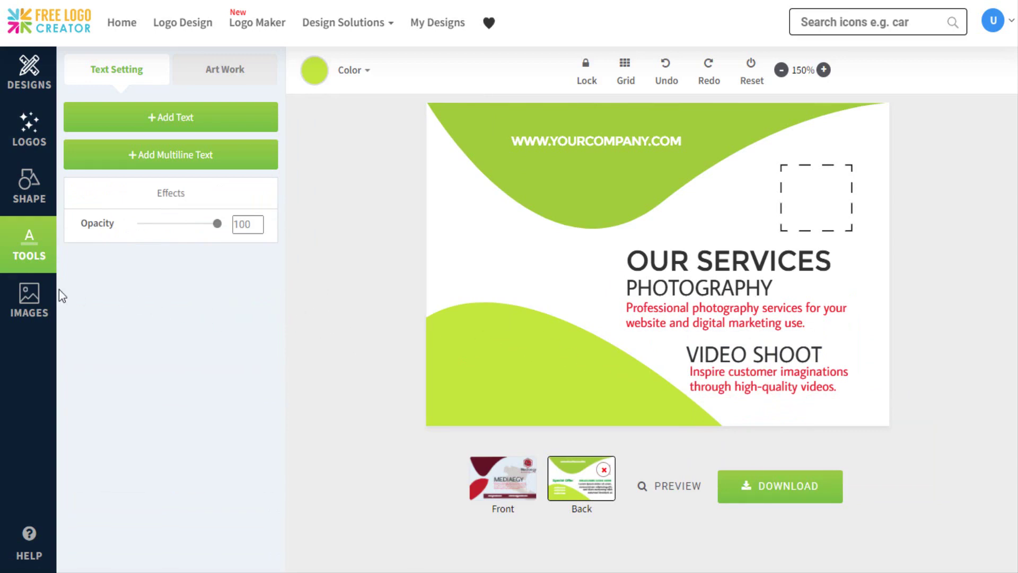
Step: Generate a QR code for freelogocreator.com and shrink it to fit inside the dashed square
left_click(42, 304)
left_click(127, 75)
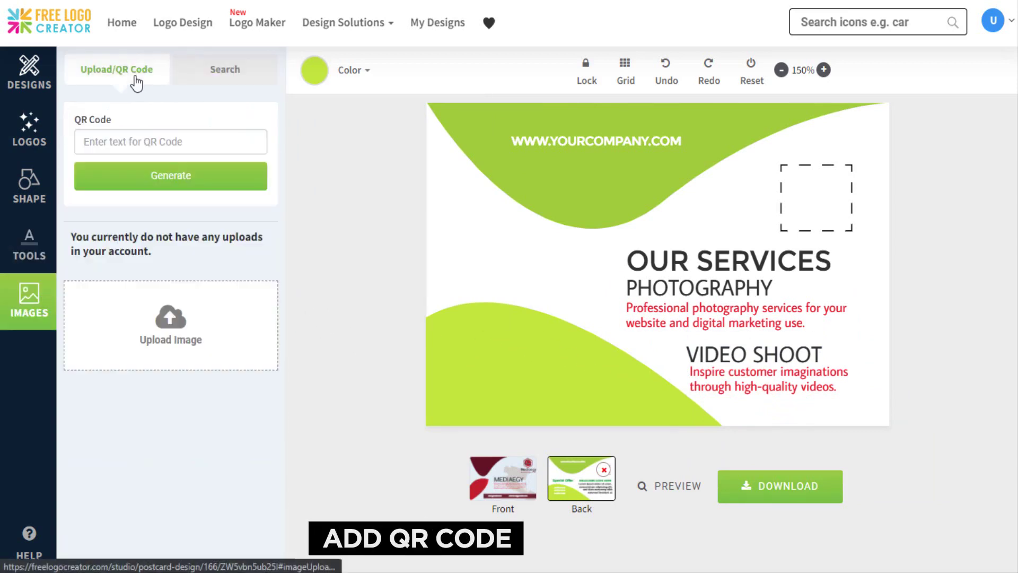
left_click(121, 140)
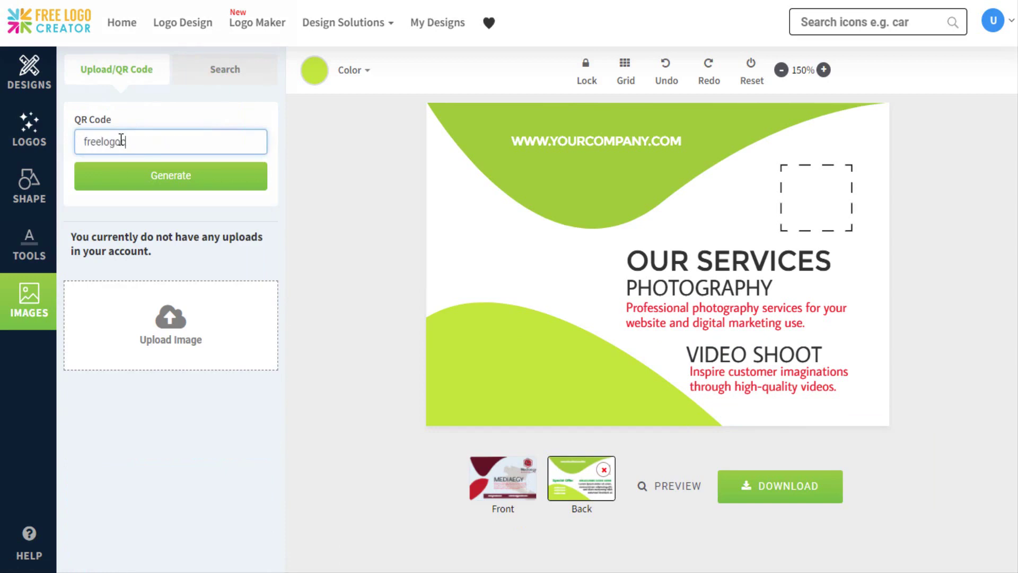
left_click(148, 175)
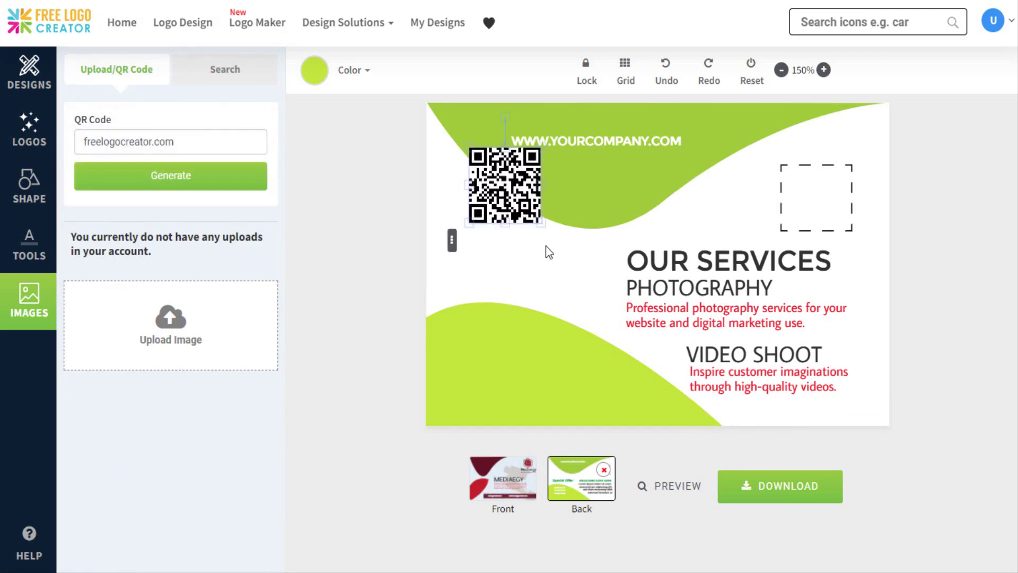
left_click_drag(546, 248, 791, 216)
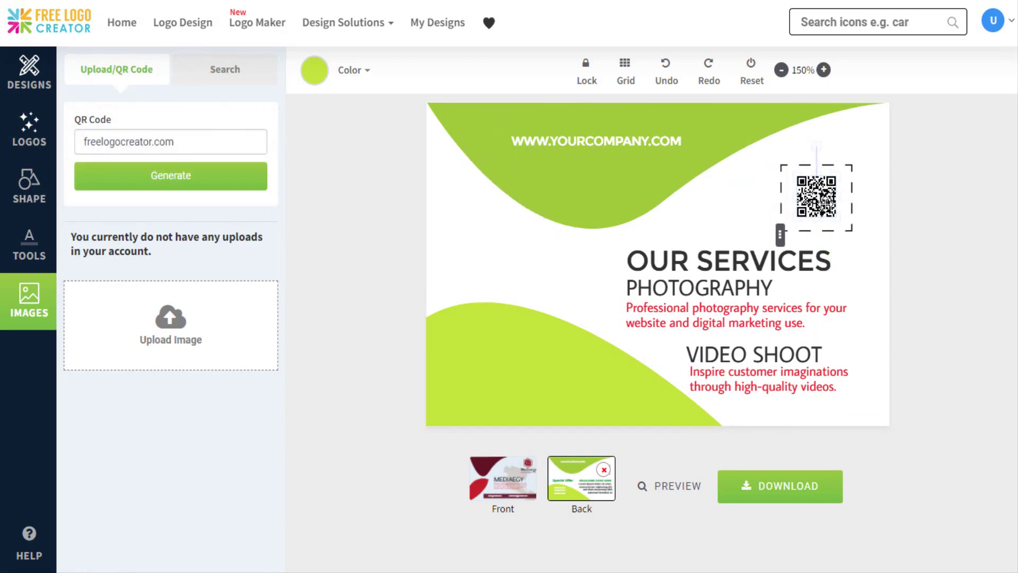
Step: Recolor the upper green wave dark maroon and the lower green wave red using the logo colors
left_click(619, 180)
left_click(315, 70)
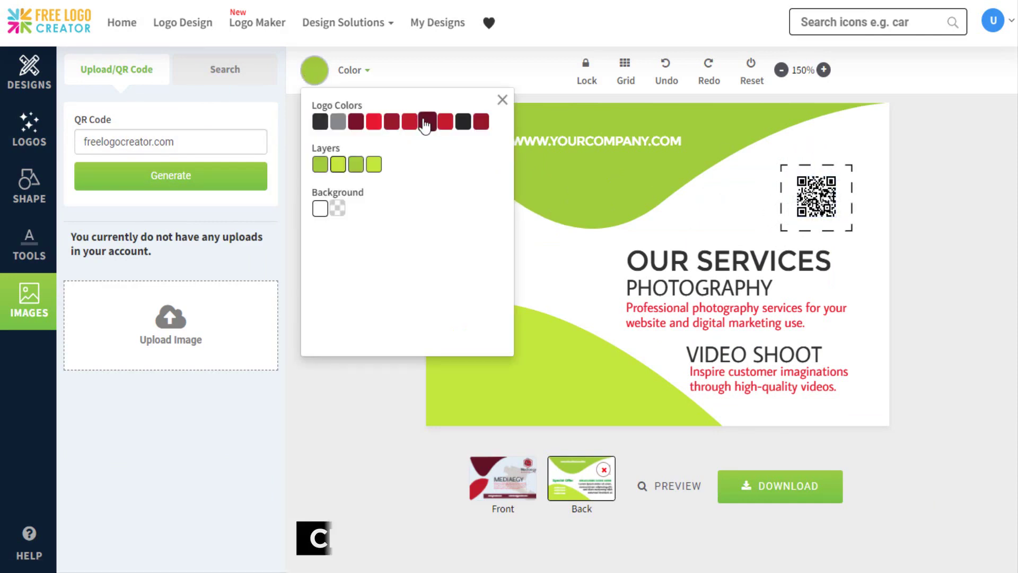
left_click(424, 123)
left_click(315, 70)
left_click(409, 118)
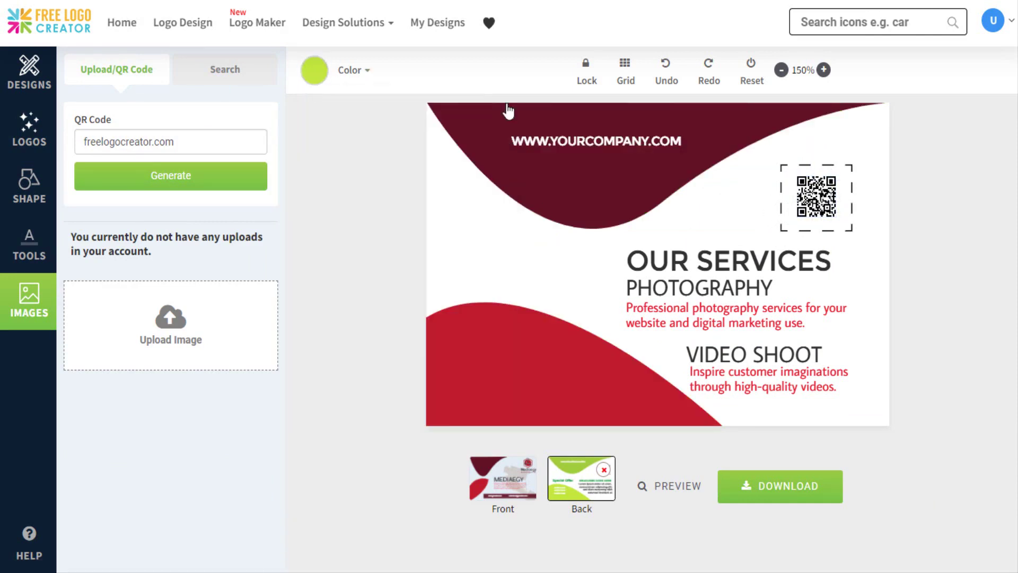
left_click(637, 143)
left_click_drag(637, 142, 563, 410)
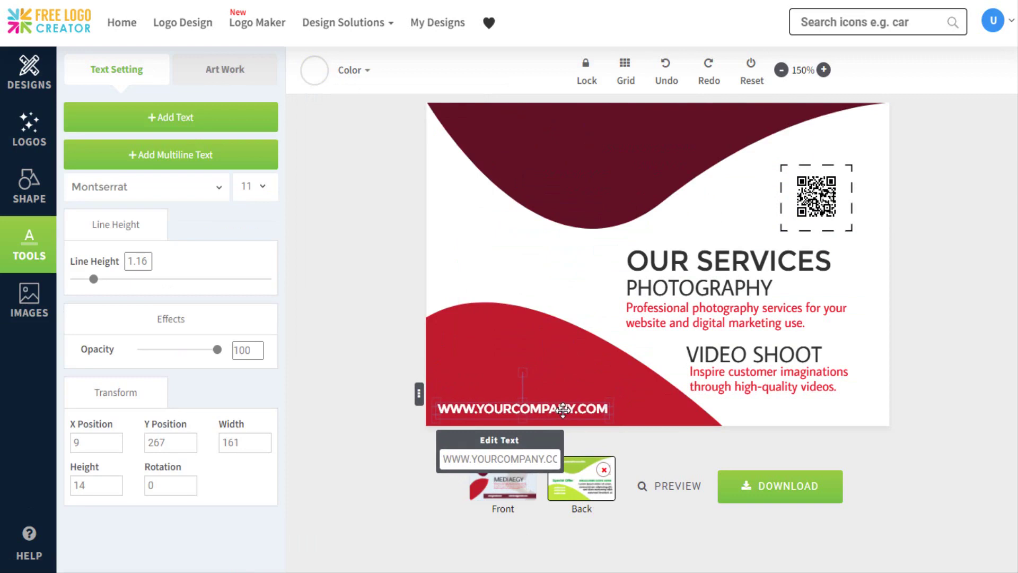
triple_click(520, 458)
type("www.yoursite")
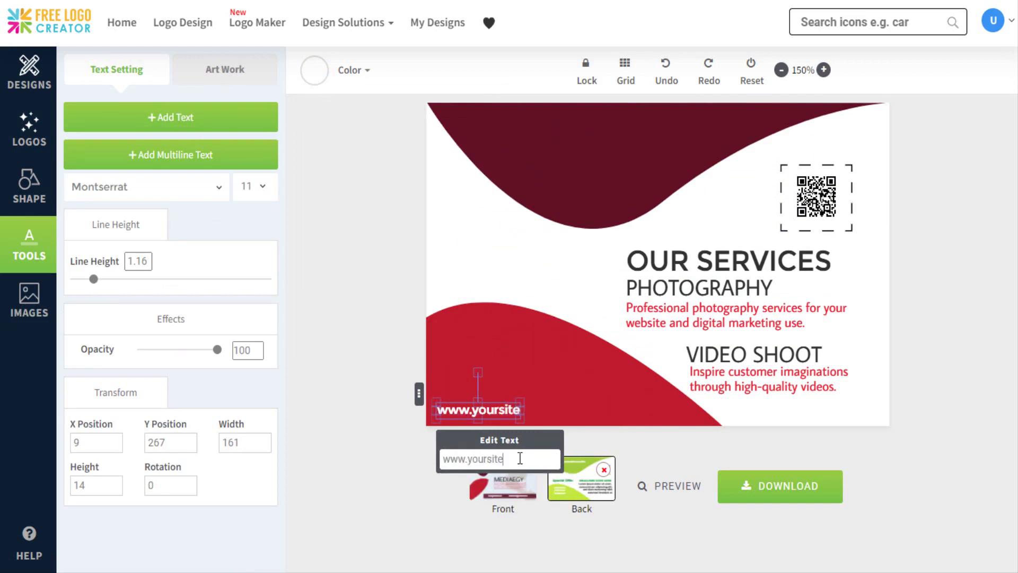
type(".com")
left_click(218, 187)
left_click(610, 401)
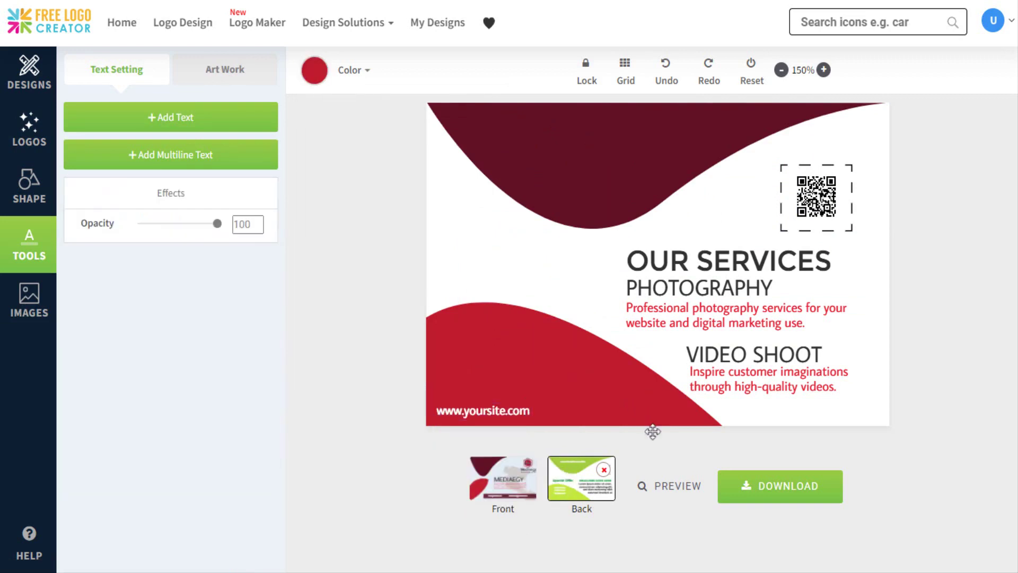
Step: Insert the stock photo of a hand holding a video camera from the "media" image results
left_click(43, 312)
left_click(249, 89)
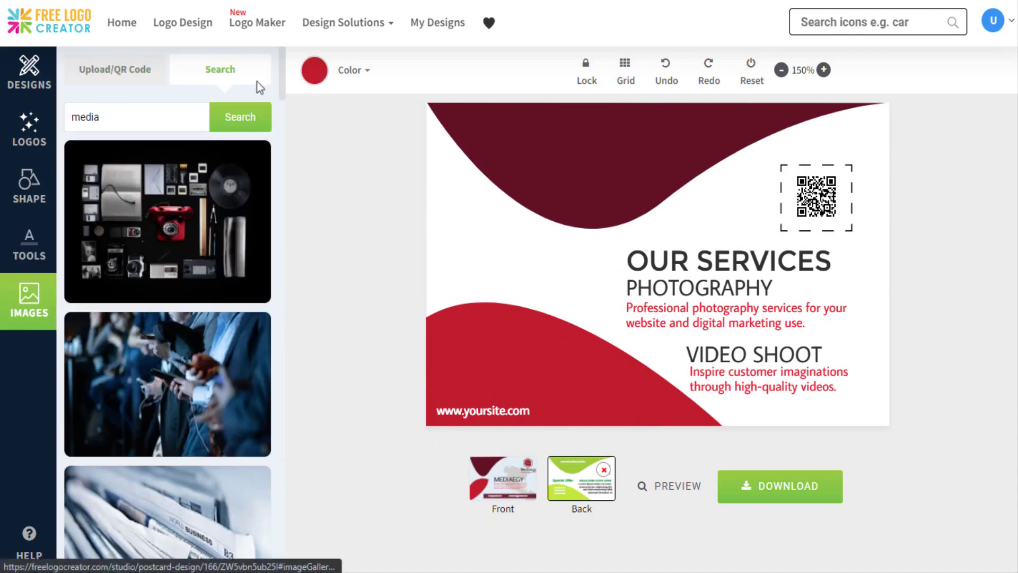
scroll(287, 150, "down", 10)
left_click_drag(285, 334, 276, 456)
left_click(194, 359)
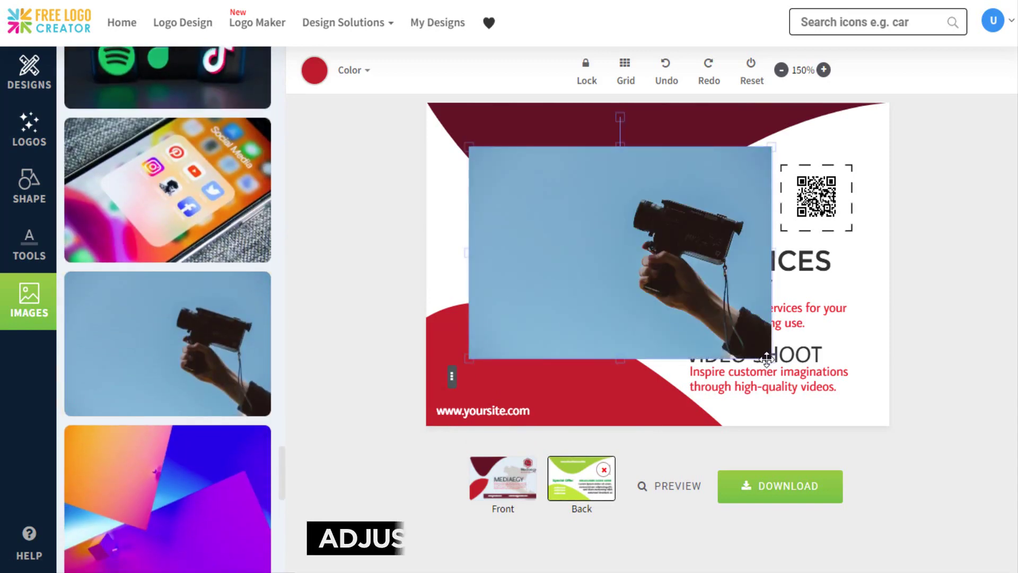
Step: Enlarge the camera photo to about 507 by 338 so it covers the whole card, and send it behind all other elements
left_click_drag(771, 358, 889, 426)
left_click_drag(463, 143, 418, 54)
left_click(363, 462)
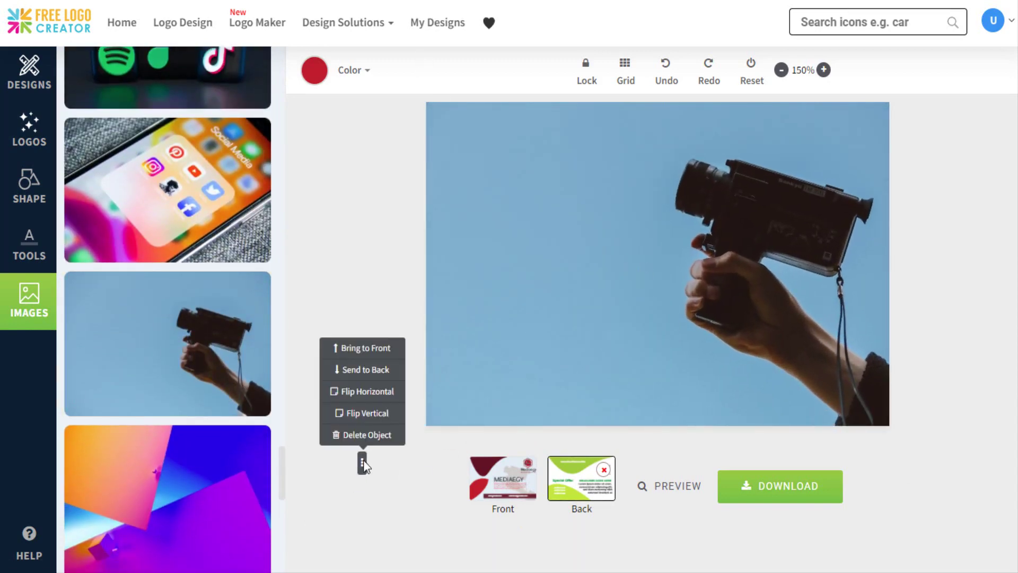
left_click(386, 371)
left_click(387, 374)
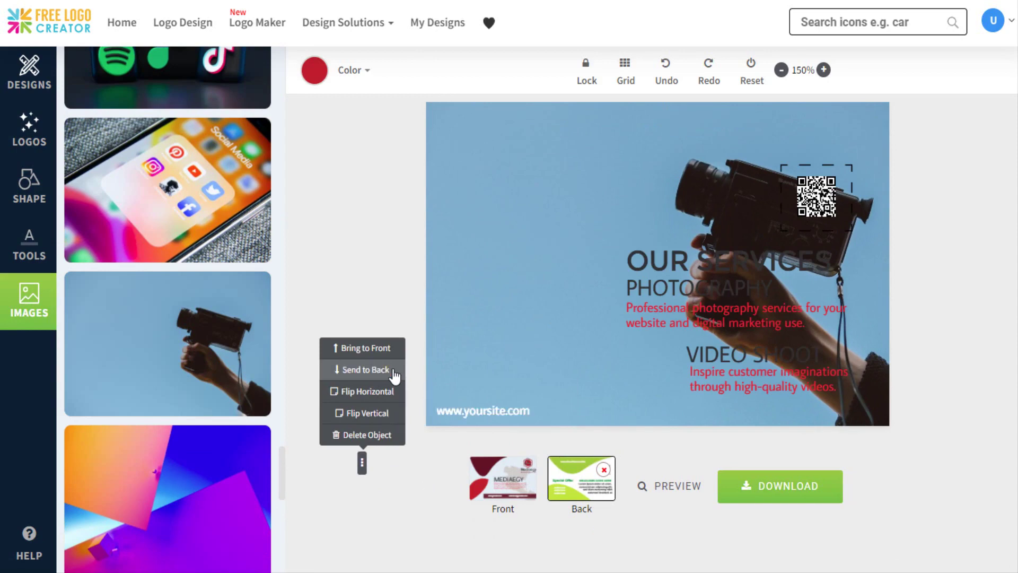
Step: Set the background photo's opacity to 17
left_click(34, 262)
left_click_drag(217, 318, 157, 325)
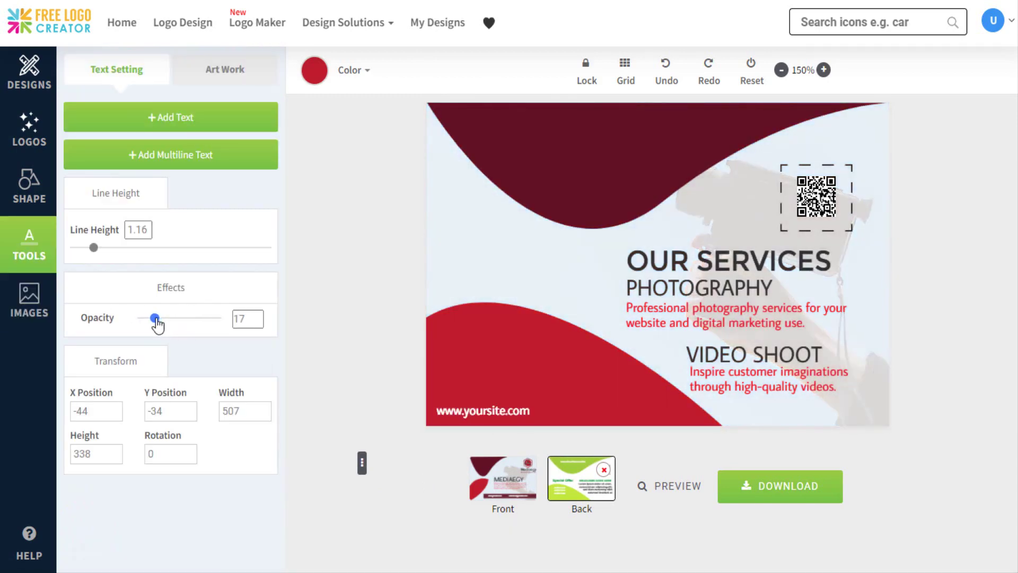
left_click(618, 391)
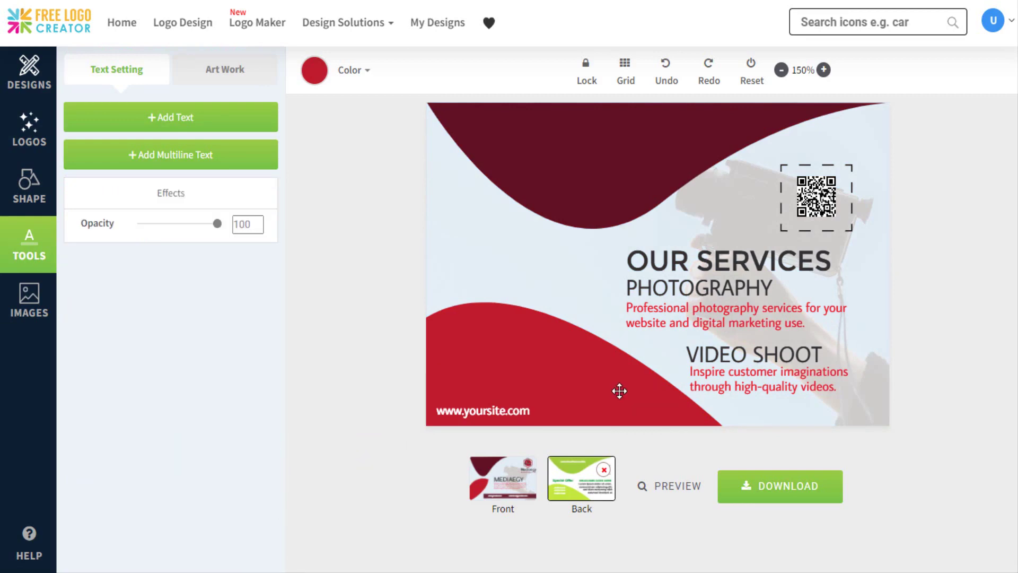
Step: Preview the postcard and review its front and back sides
left_click(687, 497)
left_click(696, 139)
left_click(524, 491)
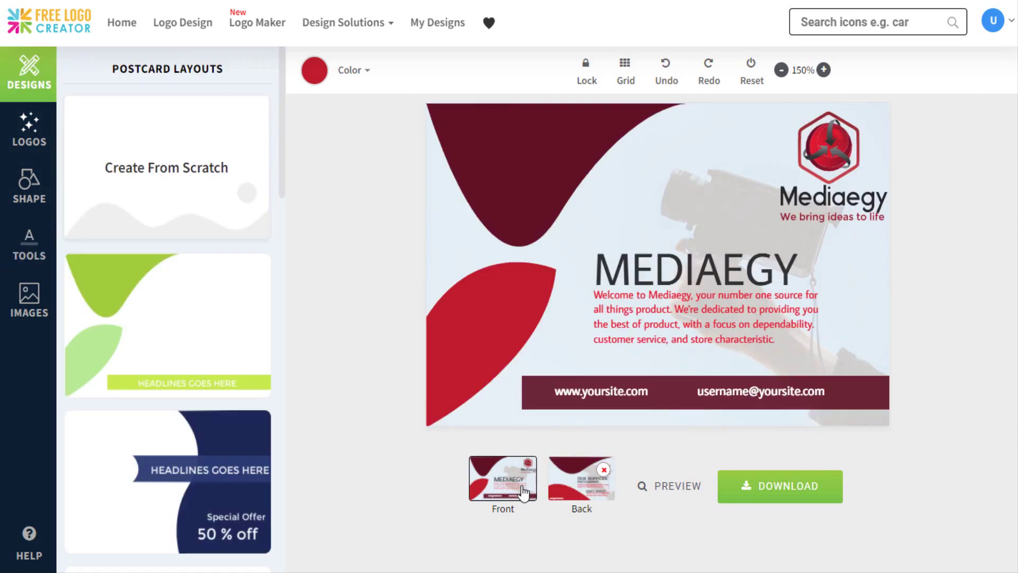
left_click(577, 484)
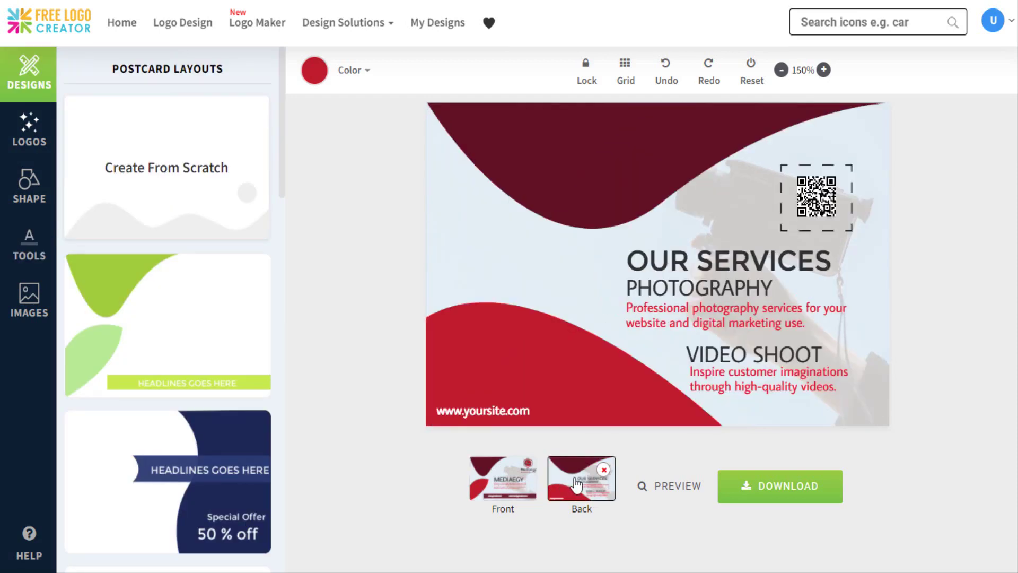
Step: Submit the finished design for download and open the download options for the Mediaegy postcard among the saved designs
left_click(790, 495)
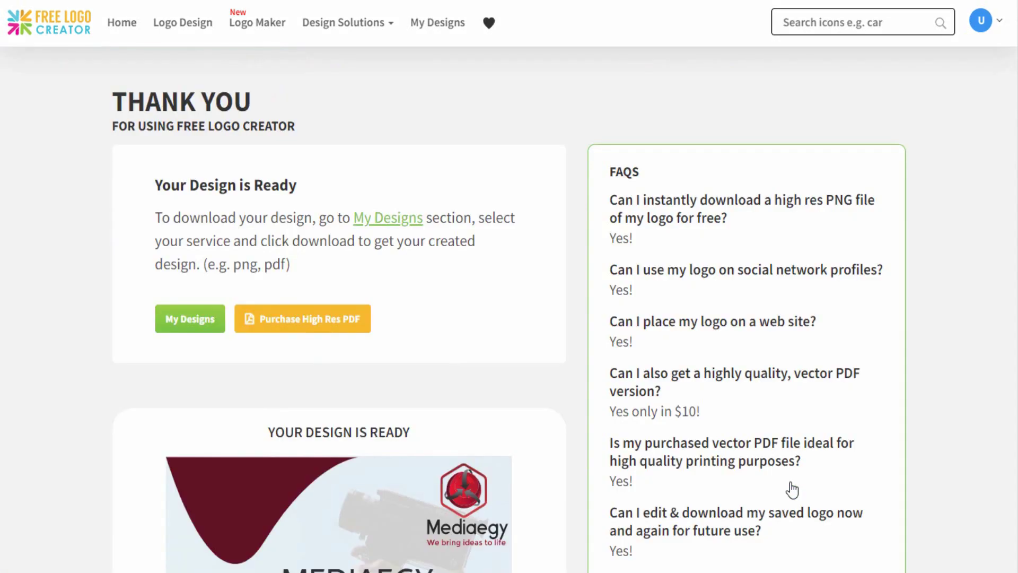
left_click(415, 223)
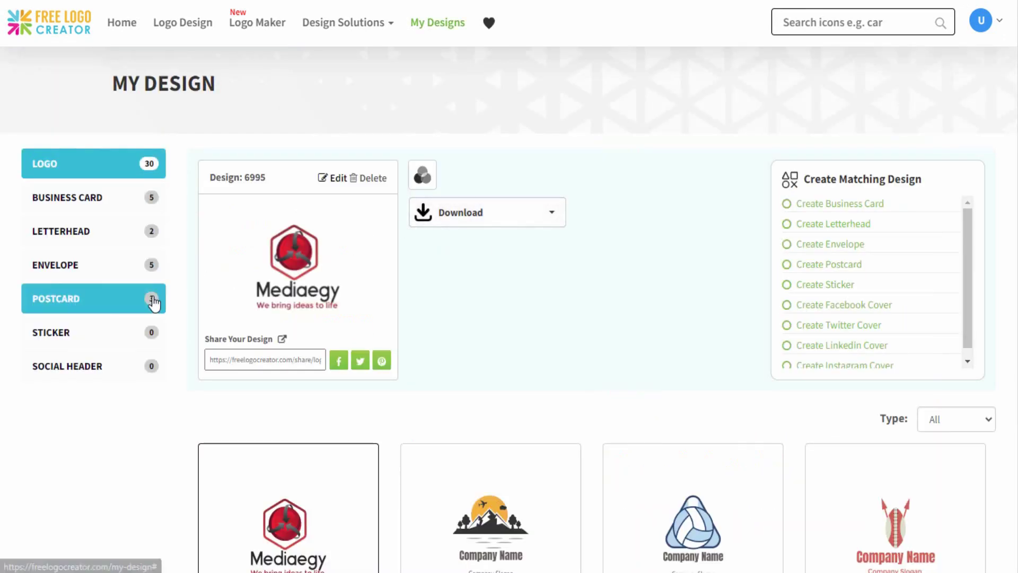
left_click(147, 301)
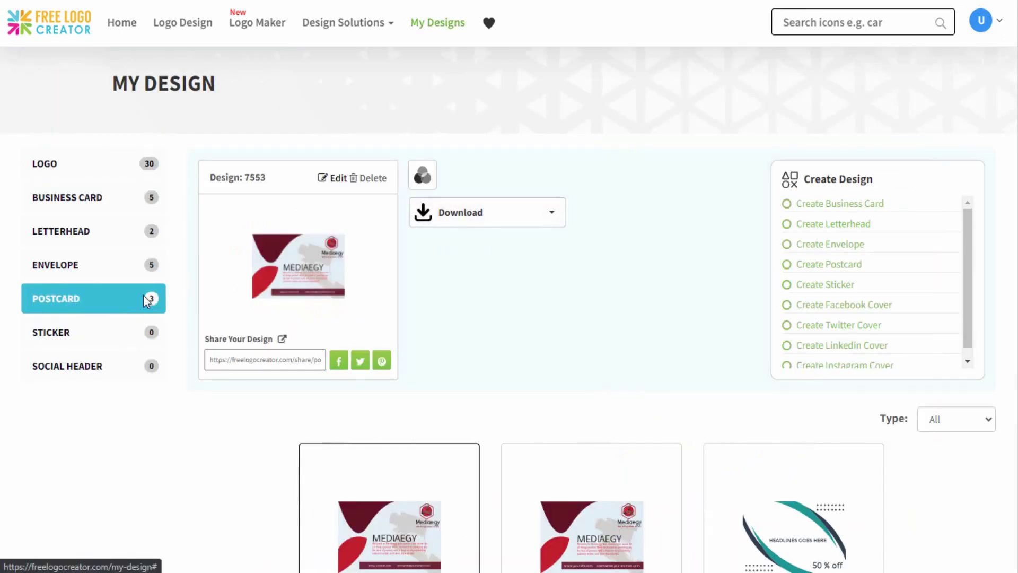
left_click(549, 227)
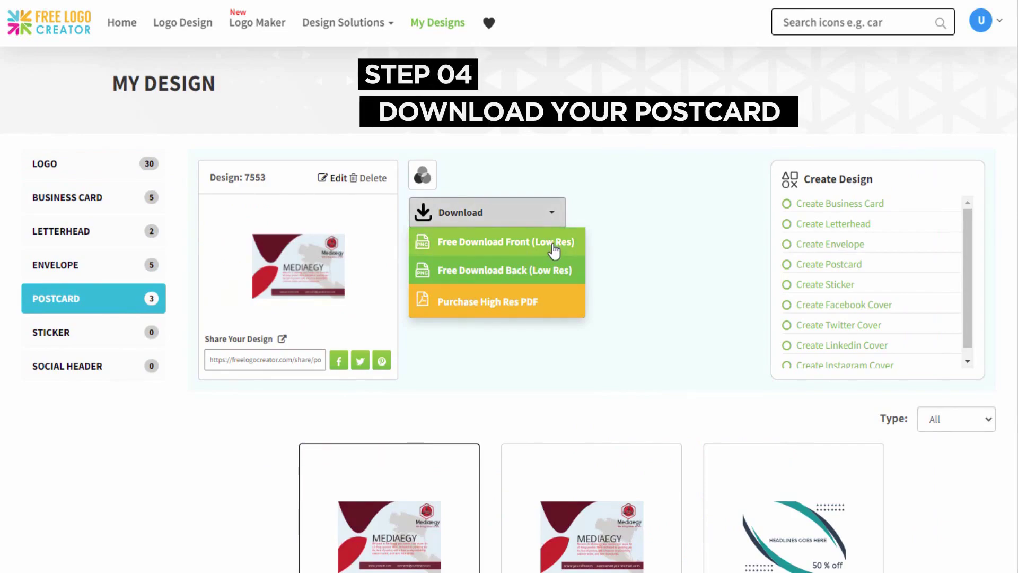